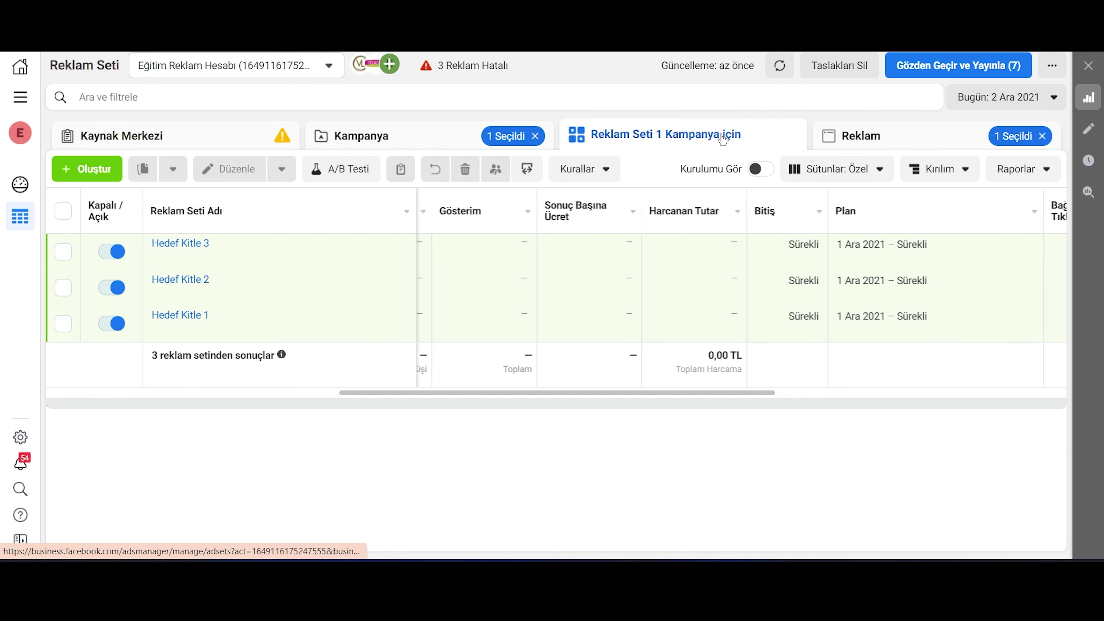
Open the ad Ad 1 Döngü 1 211121 under Hedef Kitle 2 for editing and start creating a URL parameter
{"action": "left_click", "coordinate": [859, 137]}
{"action": "left_click", "coordinate": [277, 267]}
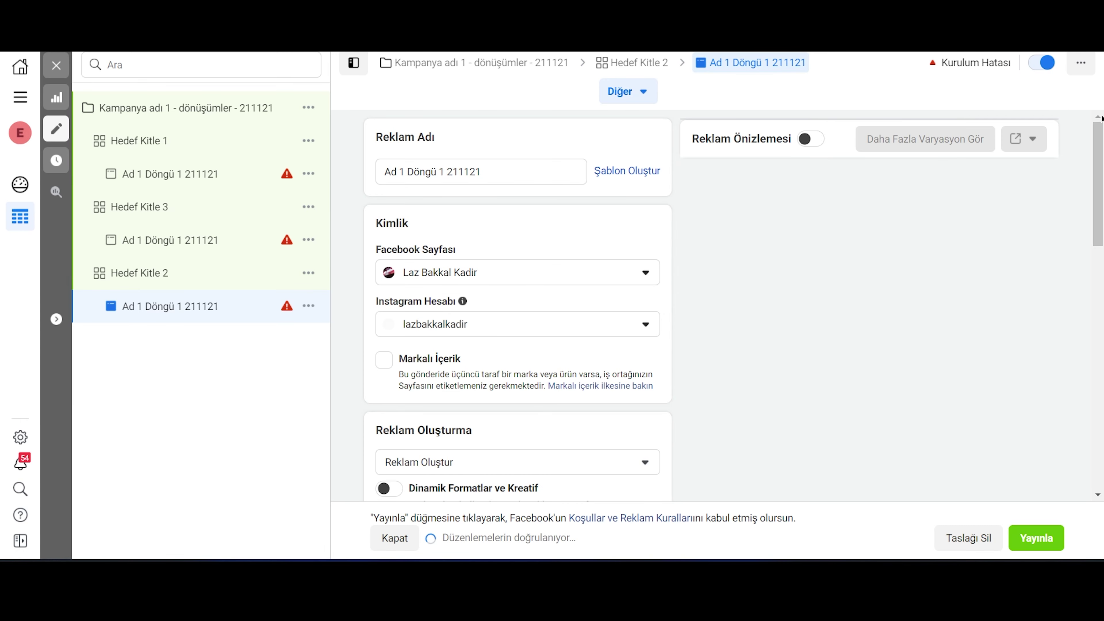
{"action": "left_click_drag", "start_coordinate": [1099, 160], "coordinate": [1098, 460]}
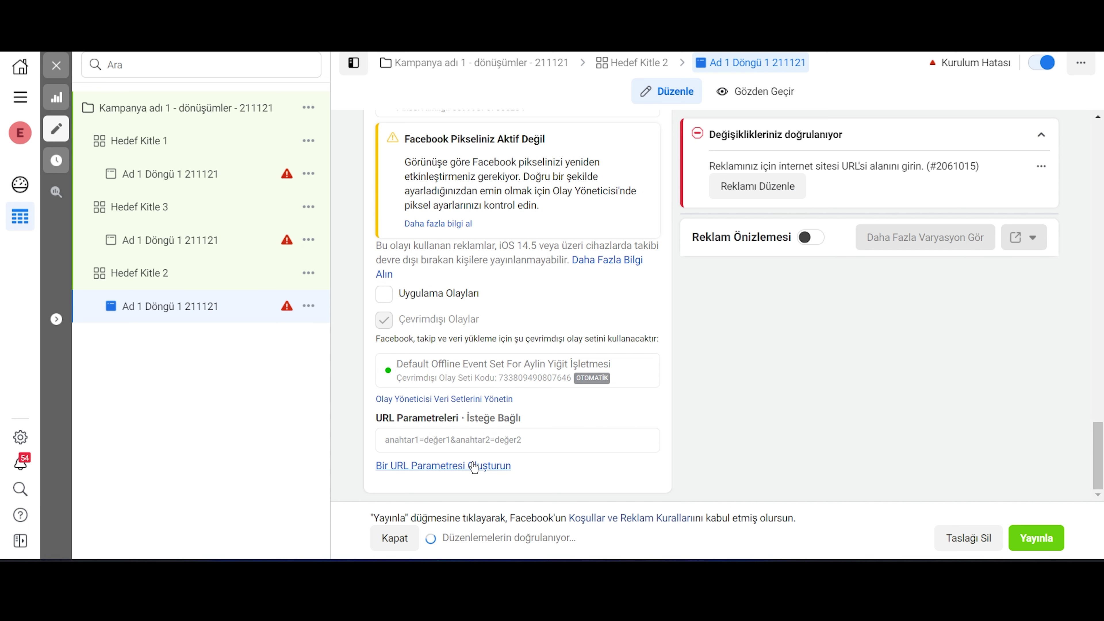
{"action": "left_click", "coordinate": [483, 466]}
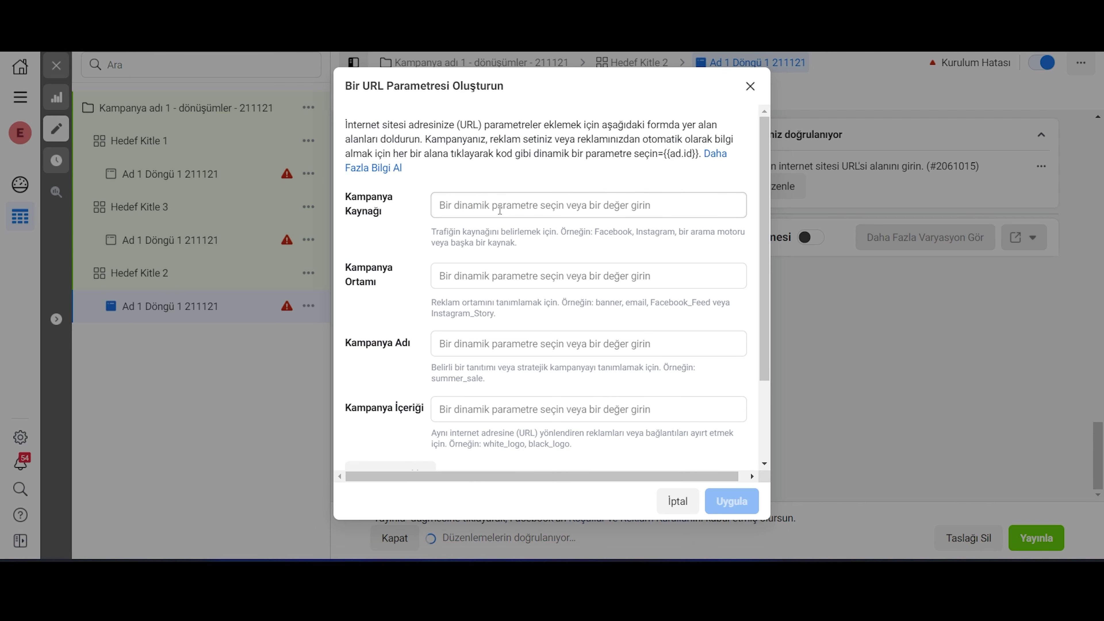
{"action": "scroll", "coordinate": [389, 227], "scroll_direction": "down", "scroll_amount": 1}
{"action": "scroll", "coordinate": [387, 222], "scroll_direction": "down", "scroll_amount": 1}
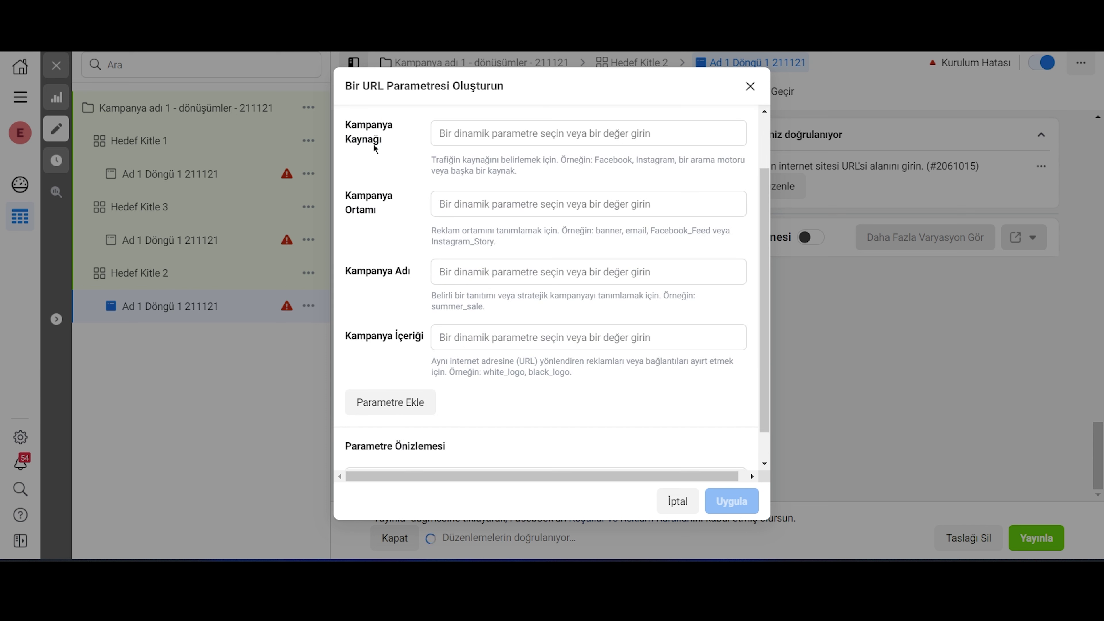
{"action": "scroll", "coordinate": [407, 331], "scroll_direction": "down", "scroll_amount": 1}
{"action": "scroll", "coordinate": [410, 341], "scroll_direction": "down", "scroll_amount": 1}
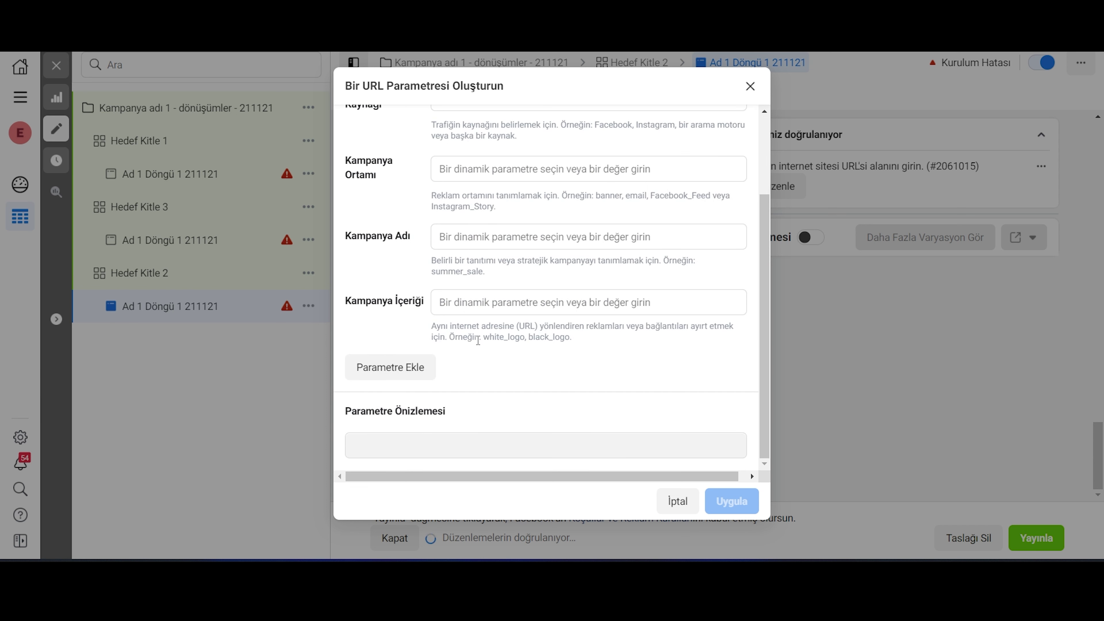
{"action": "left_click", "coordinate": [393, 366]}
{"action": "scroll", "coordinate": [466, 377], "scroll_direction": "down", "scroll_amount": 2}
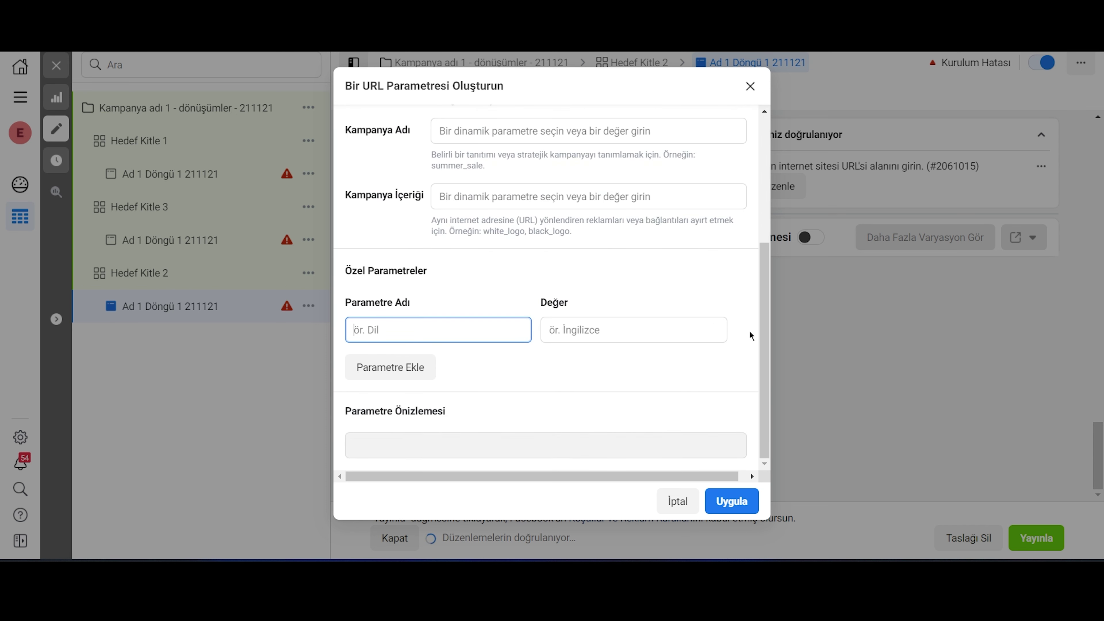
{"action": "mouse_move", "coordinate": [666, 323]}
{"action": "left_click", "coordinate": [726, 334]}
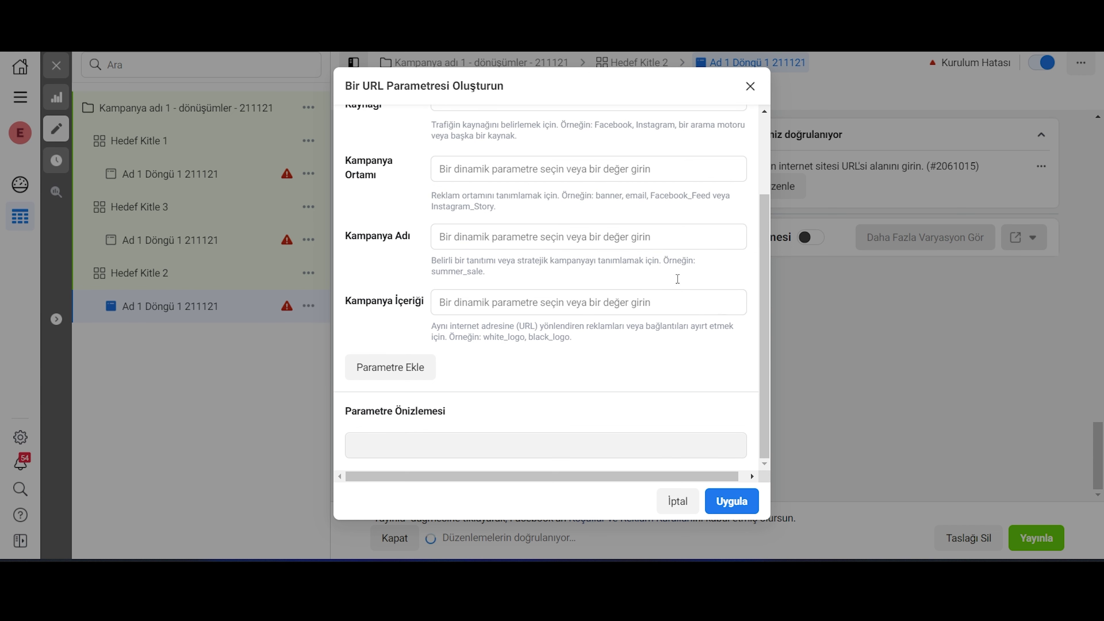
Set the campaign source (Kampanya Kaynağı) to the dynamic parameter {{ad.name}}, clearing the test text asdasdasdasd entered first
{"action": "scroll", "coordinate": [567, 249], "scroll_direction": "up", "scroll_amount": 5}
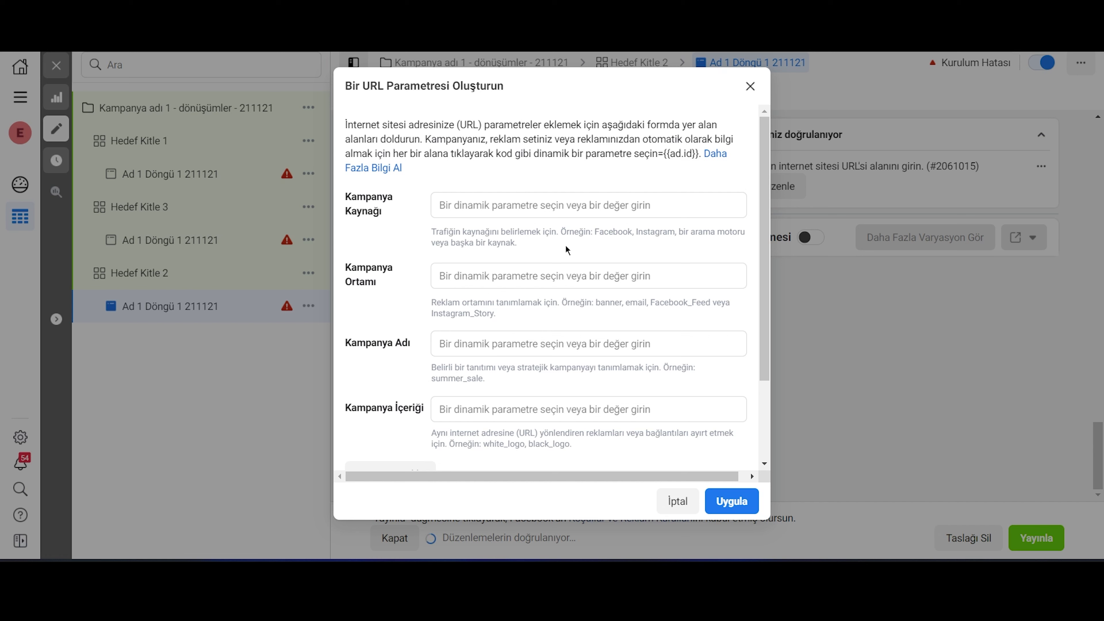
{"action": "left_click", "coordinate": [530, 203]}
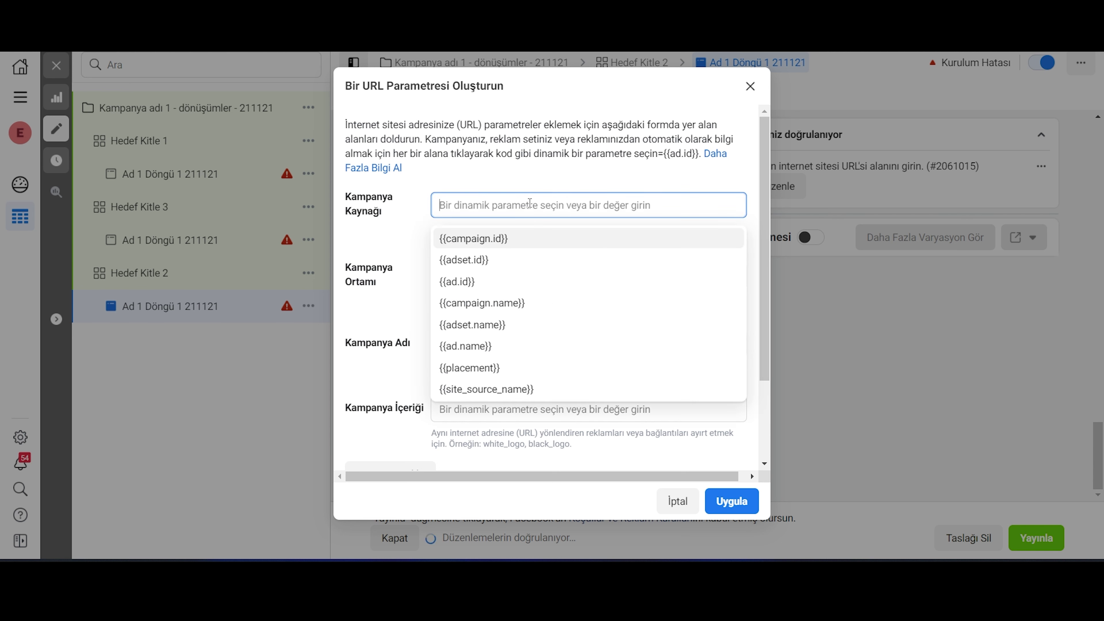
{"action": "type", "text": "asdasdasdasd"}
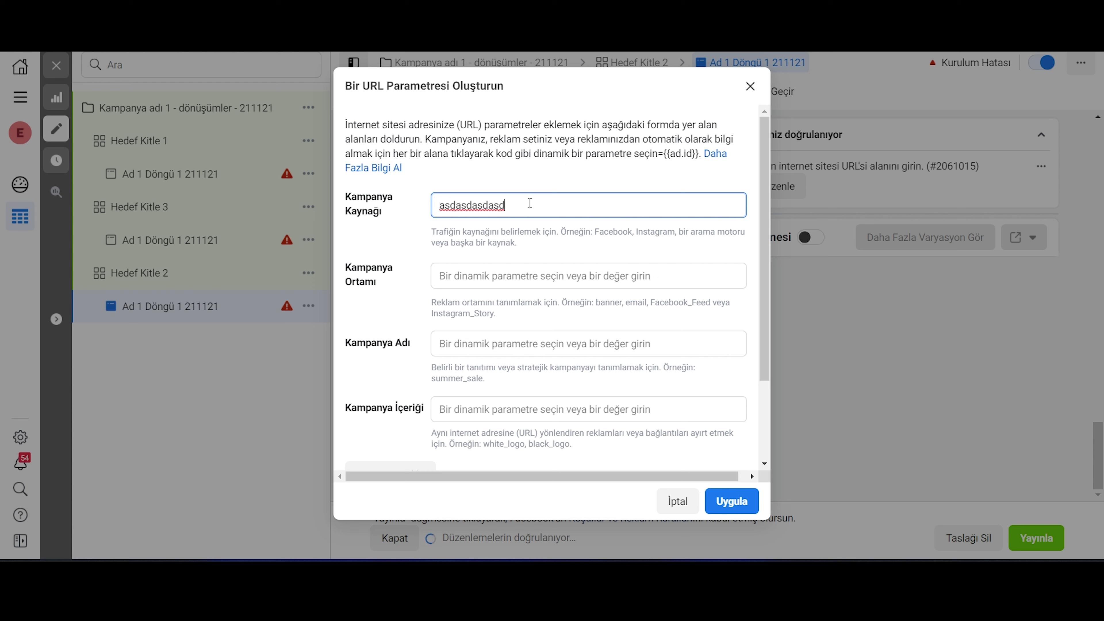
{"action": "key", "text": "ctrl+a"}
{"action": "key", "text": "BackSpace"}
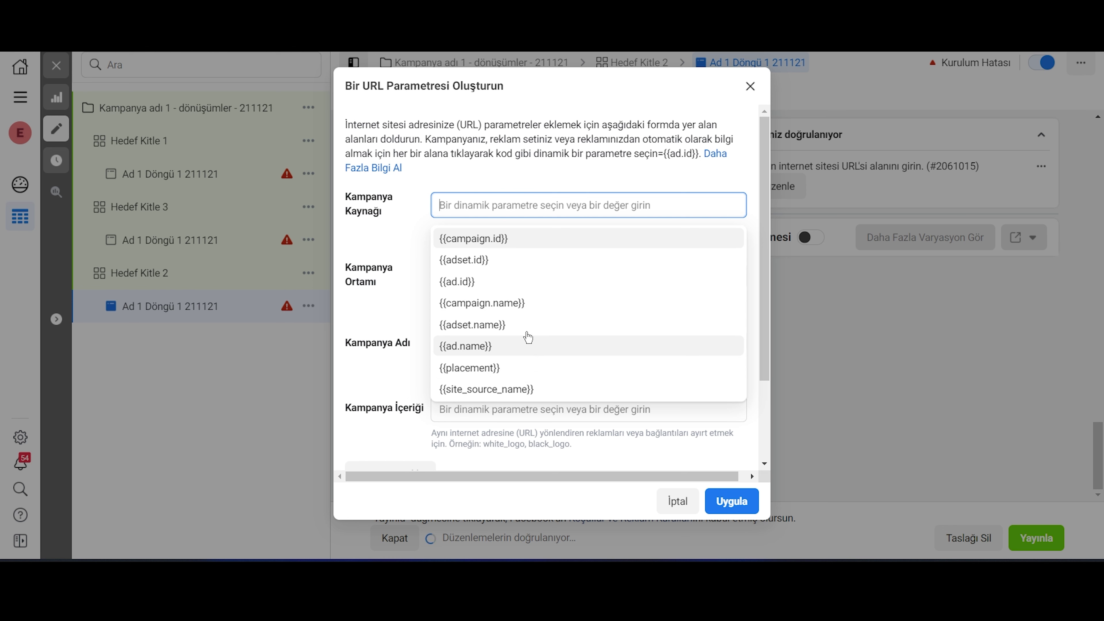
{"action": "left_click", "coordinate": [479, 348]}
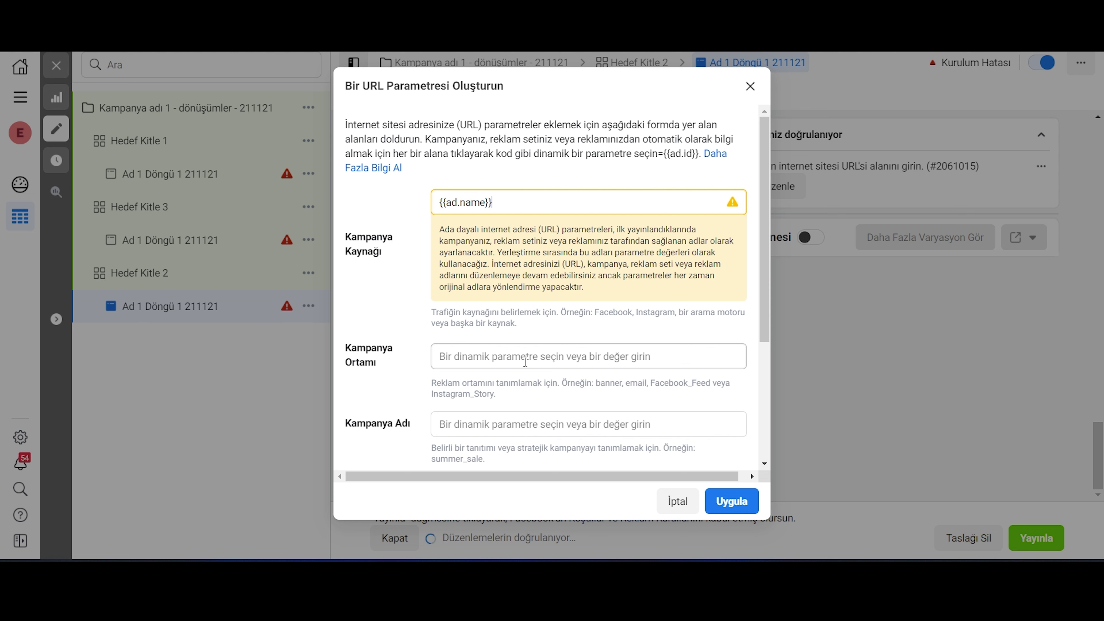
Set the campaign name (Kampanya Adı) to {{campaign.name}} and the campaign content (Kampanya İçeriği) to {{adset.name}}
{"action": "scroll", "coordinate": [487, 255], "scroll_direction": "down", "scroll_amount": 3}
{"action": "left_click", "coordinate": [492, 281]}
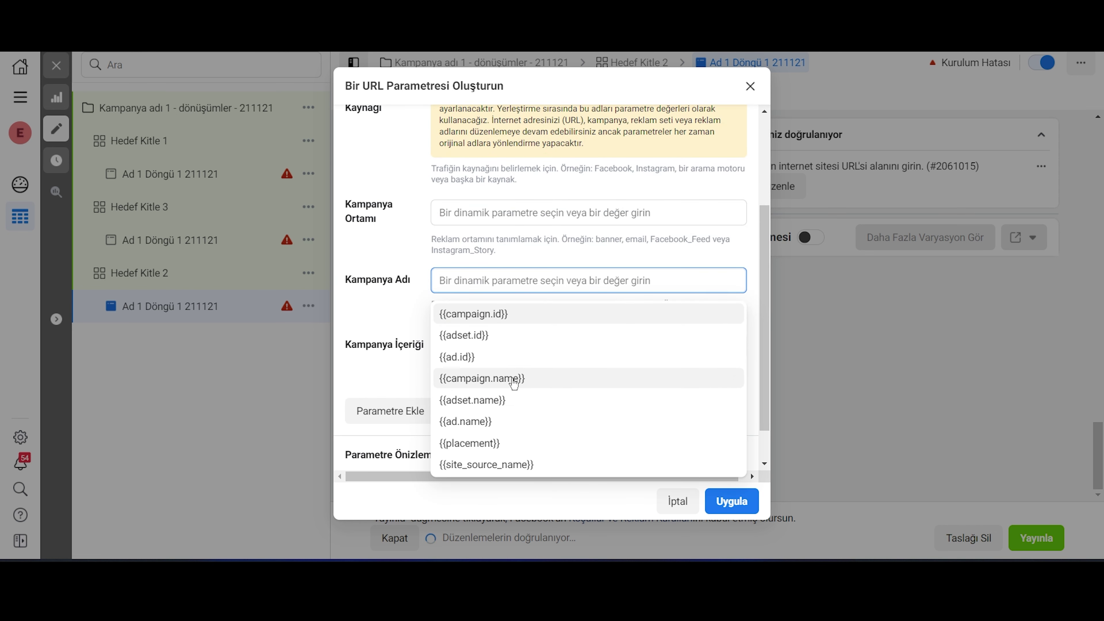
{"action": "left_click", "coordinate": [513, 382]}
{"action": "left_click", "coordinate": [466, 434]}
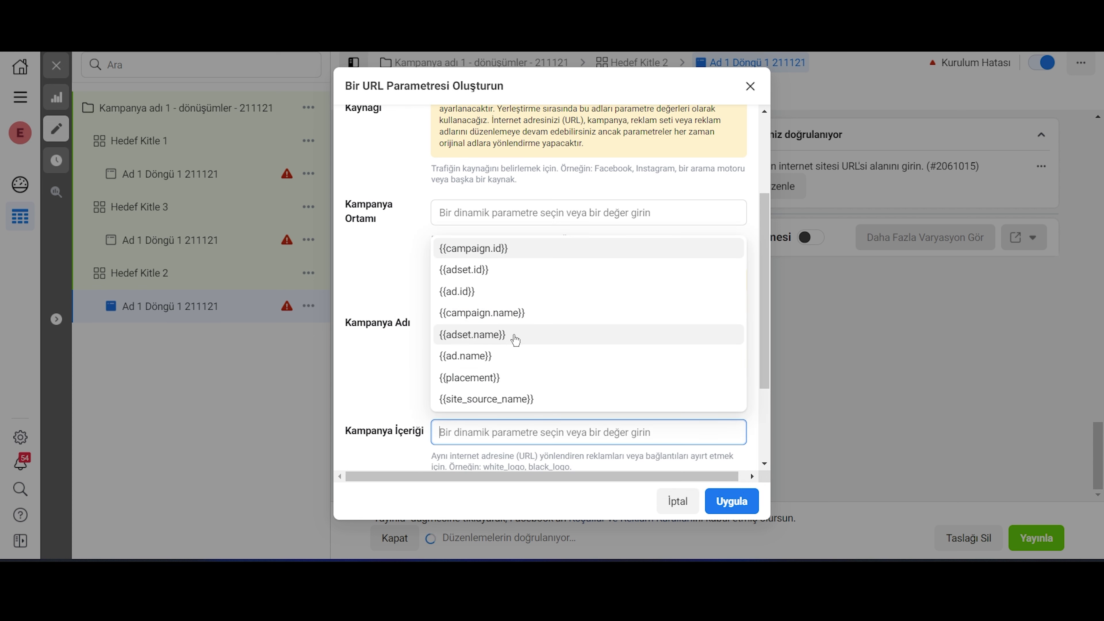
{"action": "left_click", "coordinate": [513, 344]}
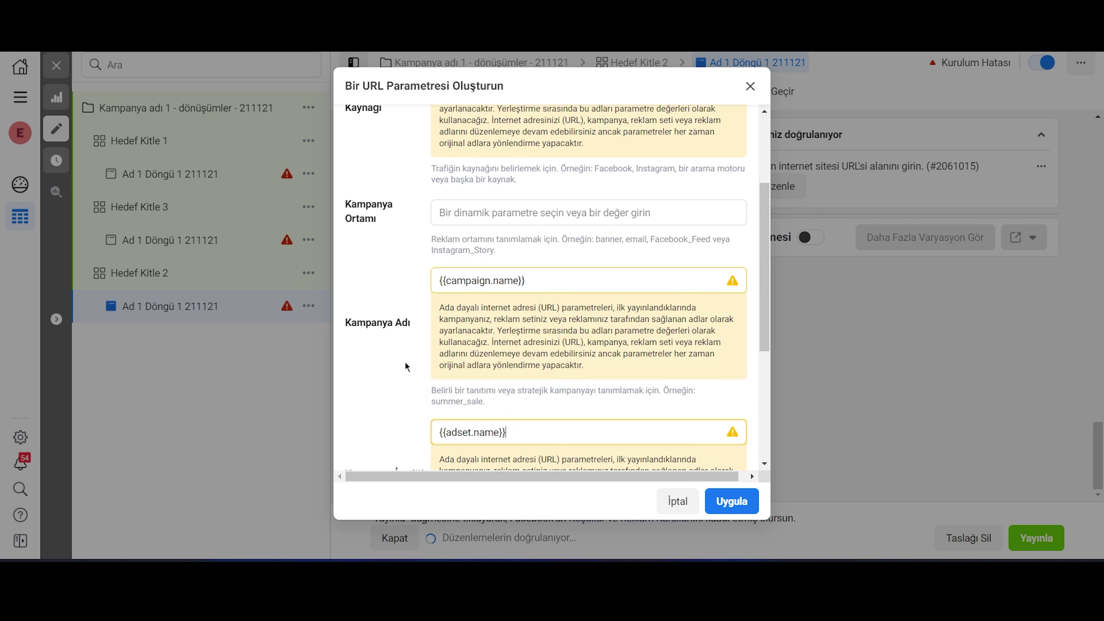
{"action": "scroll", "coordinate": [407, 367], "scroll_direction": "down", "scroll_amount": 3}
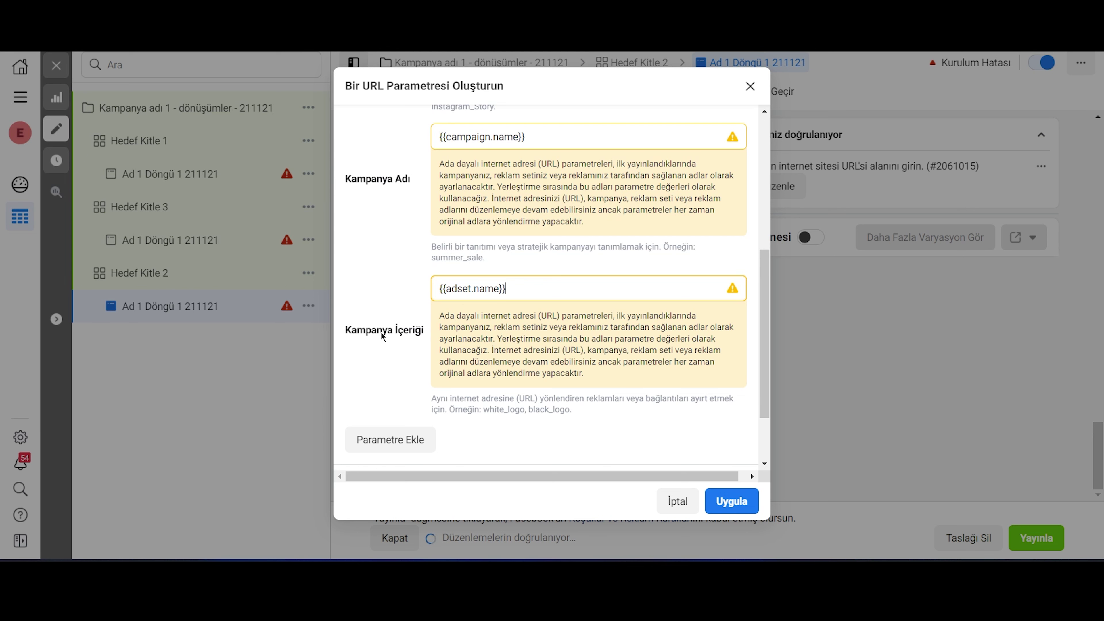
Try FB CPC and Facebook as values for the campaign medium (Kampanya Ortamı)
{"action": "scroll", "coordinate": [474, 307], "scroll_direction": "up", "scroll_amount": 5}
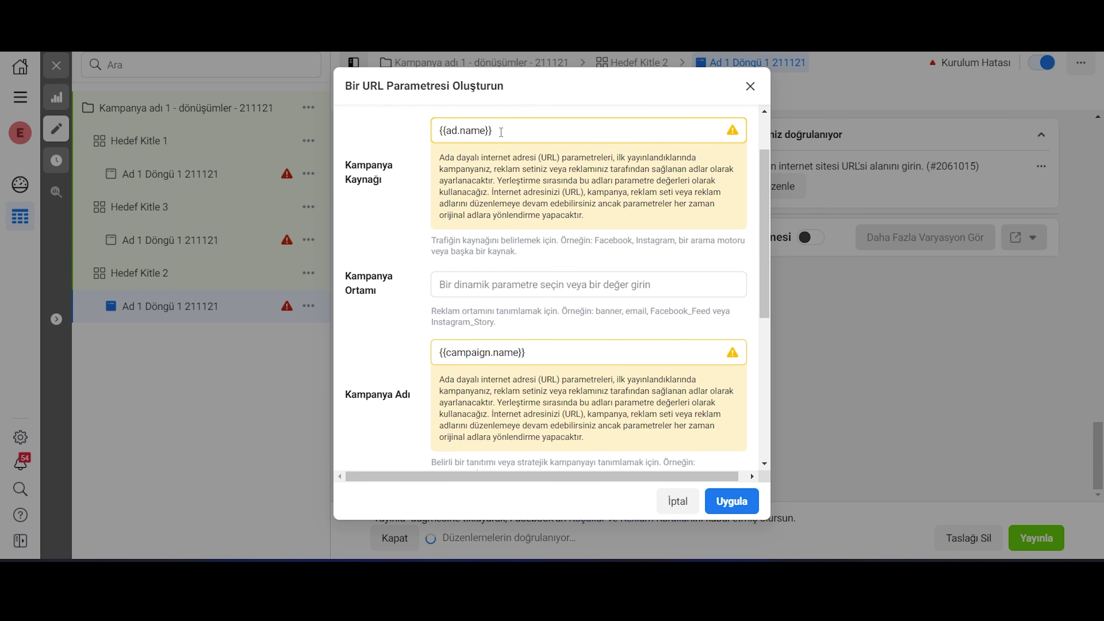
{"action": "left_click", "coordinate": [483, 289]}
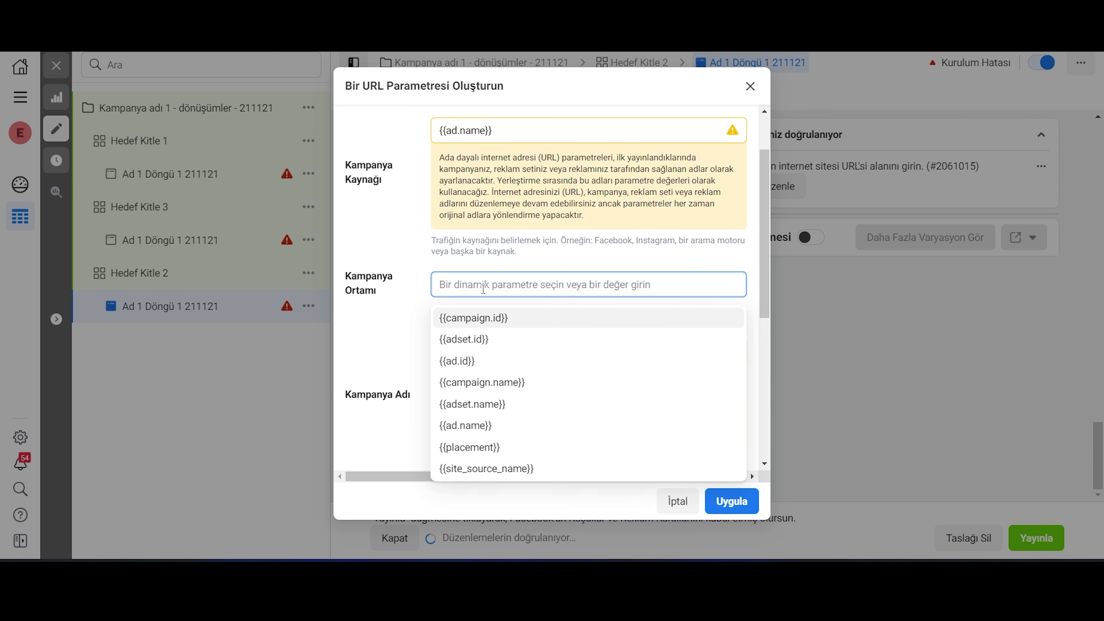
{"action": "type", "text": "FB"}
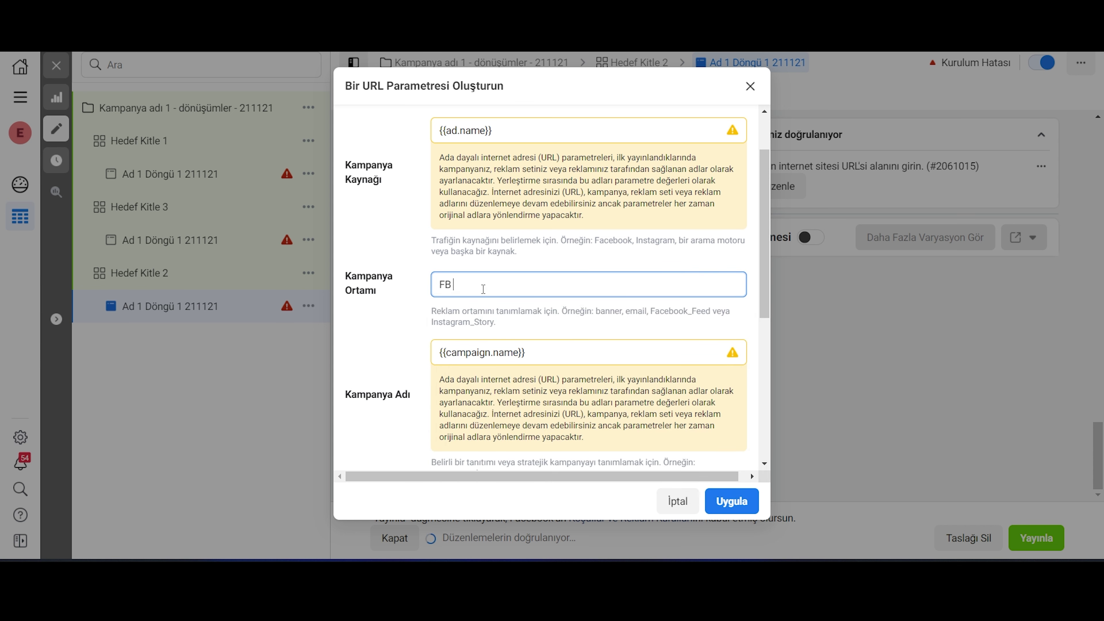
{"action": "type", "text": " CPC"}
{"action": "key", "text": "BackSpace"}
{"action": "key", "text": "BackSpace"}
{"action": "key", "text": "BackSpace"}
{"action": "key", "text": "BackSpace"}
{"action": "key", "text": "BackSpace"}
{"action": "type", "text": "acebook"}
Replace the campaign medium (Kampanya Ortamı) with FB Retargeting
{"action": "double_click", "coordinate": [483, 289]}
{"action": "type", "text": "FB Soğuk"}
{"action": "key", "text": "BackSpace"}
{"action": "key", "text": "BackSpace"}
{"action": "key", "text": "BackSpace"}
{"action": "type", "text": "guk"}
{"action": "key", "text": "BackSpace"}
{"action": "key", "text": "BackSpace"}
{"action": "key", "text": "BackSpace"}
{"action": "key", "text": "BackSpace"}
{"action": "key", "text": "BackSpace"}
{"action": "type", "text": "Retargeting"}
{"action": "double_click", "coordinate": [522, 283]}
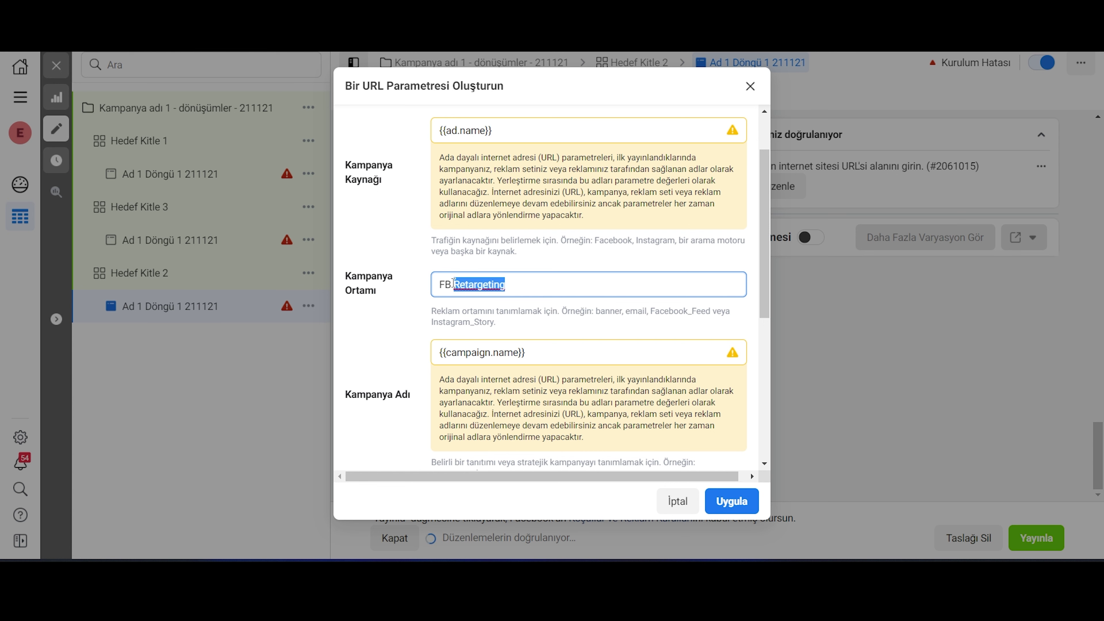
Apply the completed URL parameters to the ad
{"action": "scroll", "coordinate": [707, 375], "scroll_direction": "down", "scroll_amount": 7}
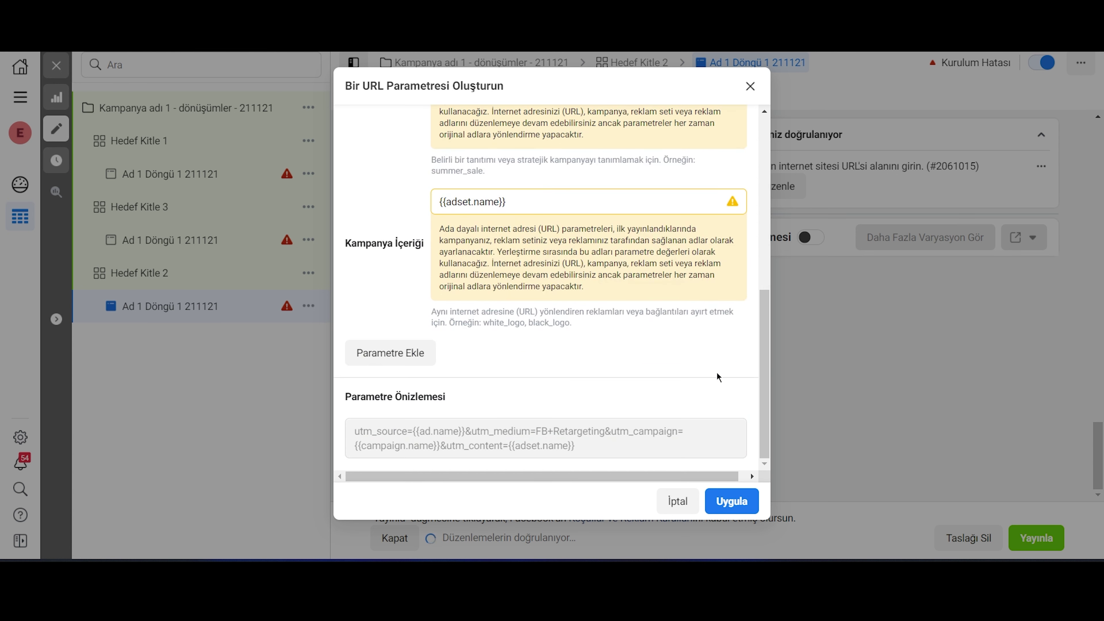
{"action": "left_click", "coordinate": [731, 501]}
{"action": "scroll", "coordinate": [609, 361], "scroll_direction": "down", "scroll_amount": 3}
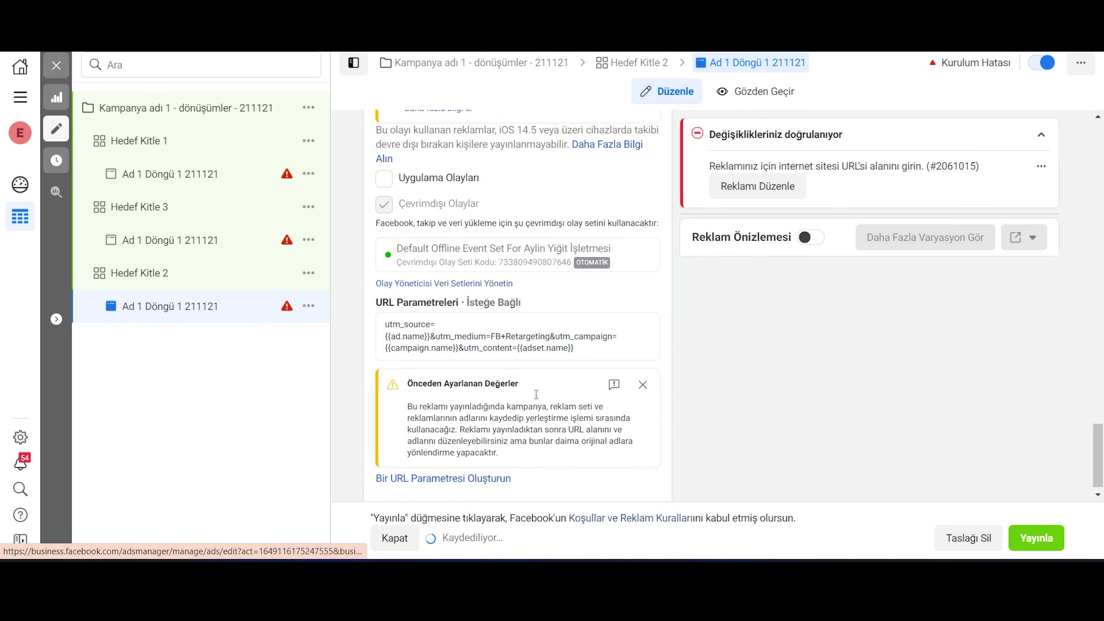
Review the source, medium and content values in the ad's URL parameter string
{"action": "left_click_drag", "start_coordinate": [581, 335], "coordinate": [377, 310]}
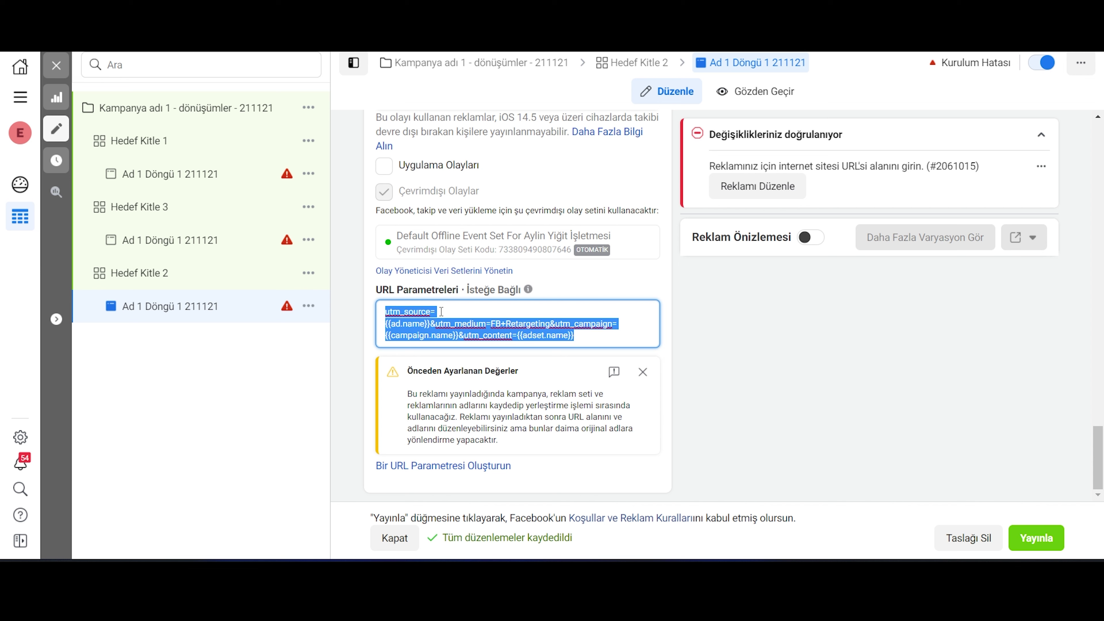
{"action": "left_click", "coordinate": [436, 333]}
{"action": "left_click_drag", "start_coordinate": [431, 323], "coordinate": [382, 324]}
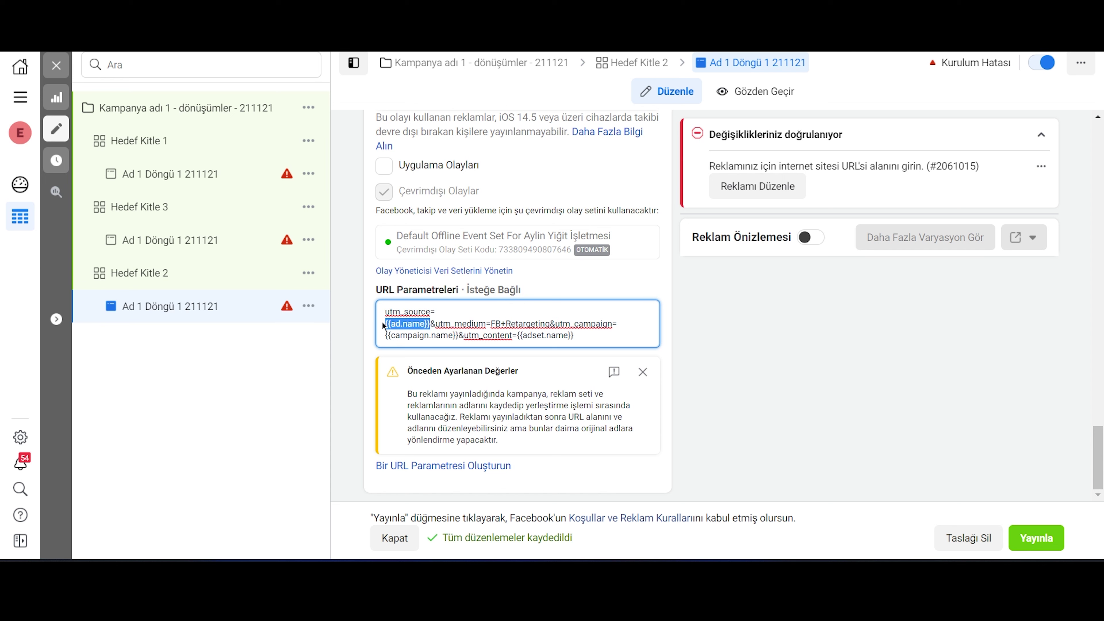
{"action": "left_click", "coordinate": [555, 327]}
{"action": "left_click_drag", "start_coordinate": [579, 336], "coordinate": [515, 338]}
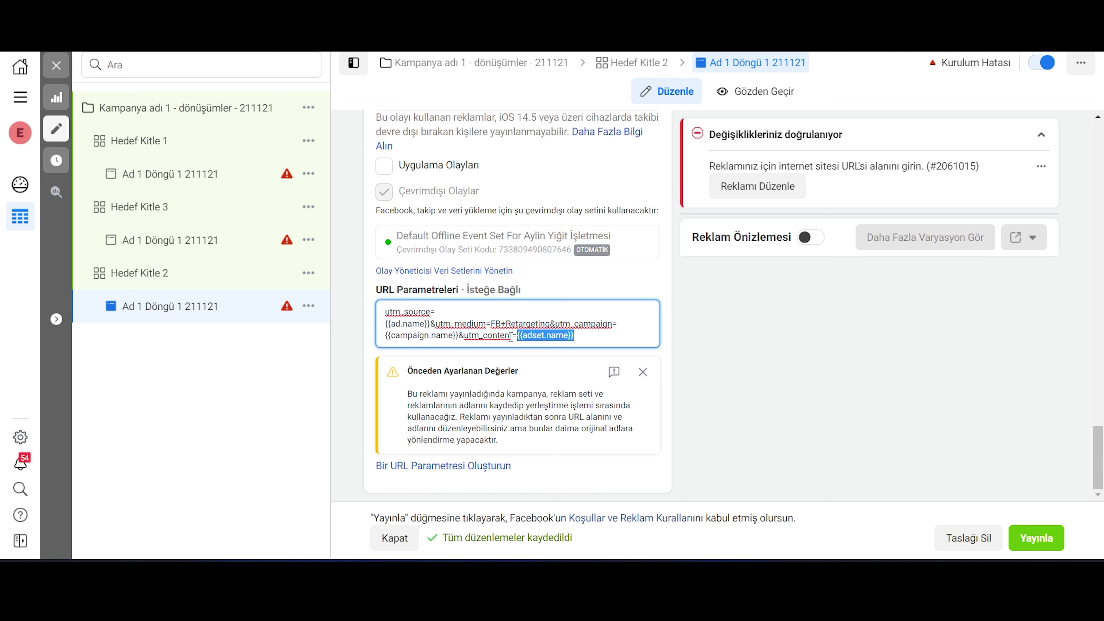
{"action": "left_click_drag", "start_coordinate": [491, 324], "coordinate": [553, 326]}
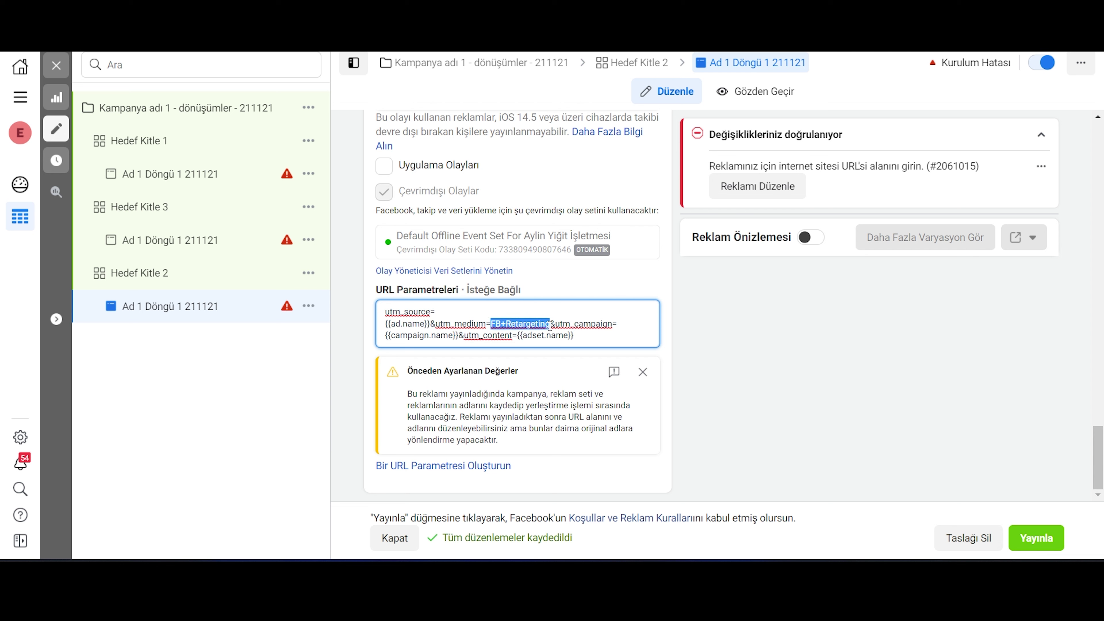
Change the utm_medium value in the ad's URL parameters to FB+Soguk and select the whole parameter string
{"action": "left_click", "coordinate": [546, 320]}
{"action": "left_click_drag", "start_coordinate": [550, 323], "coordinate": [507, 324]}
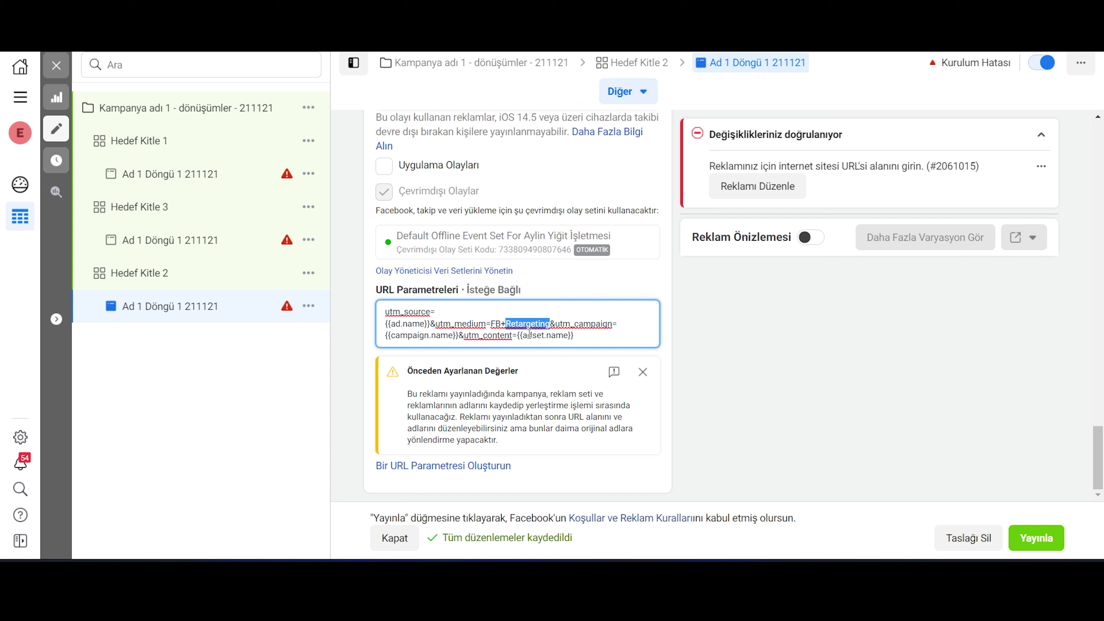
{"action": "type", "text": "Soguk"}
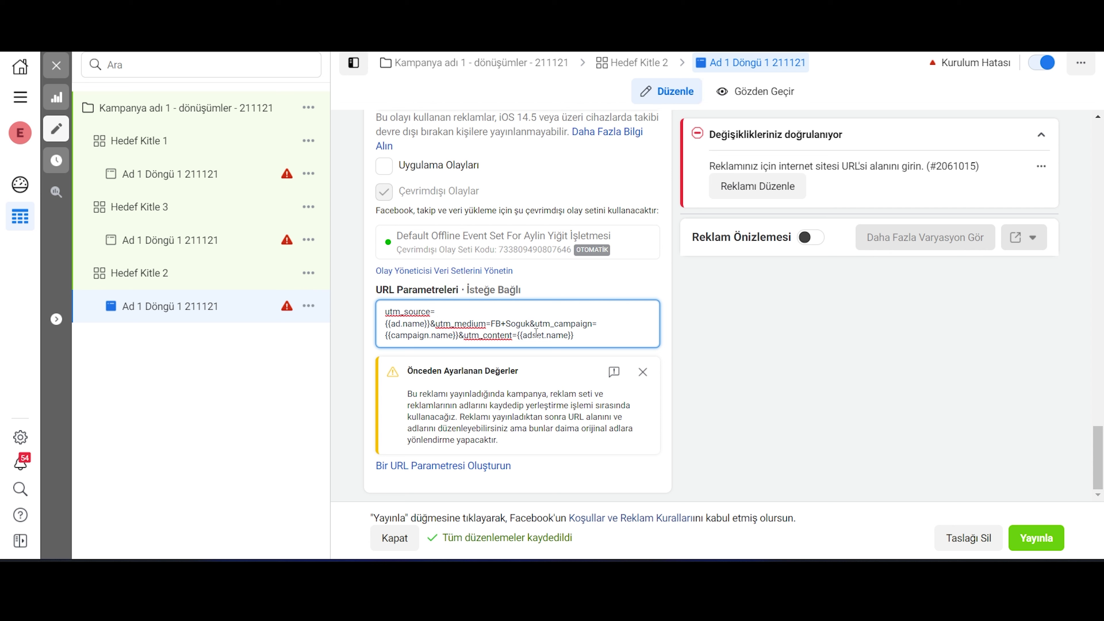
{"action": "left_click_drag", "start_coordinate": [575, 335], "coordinate": [383, 310]}
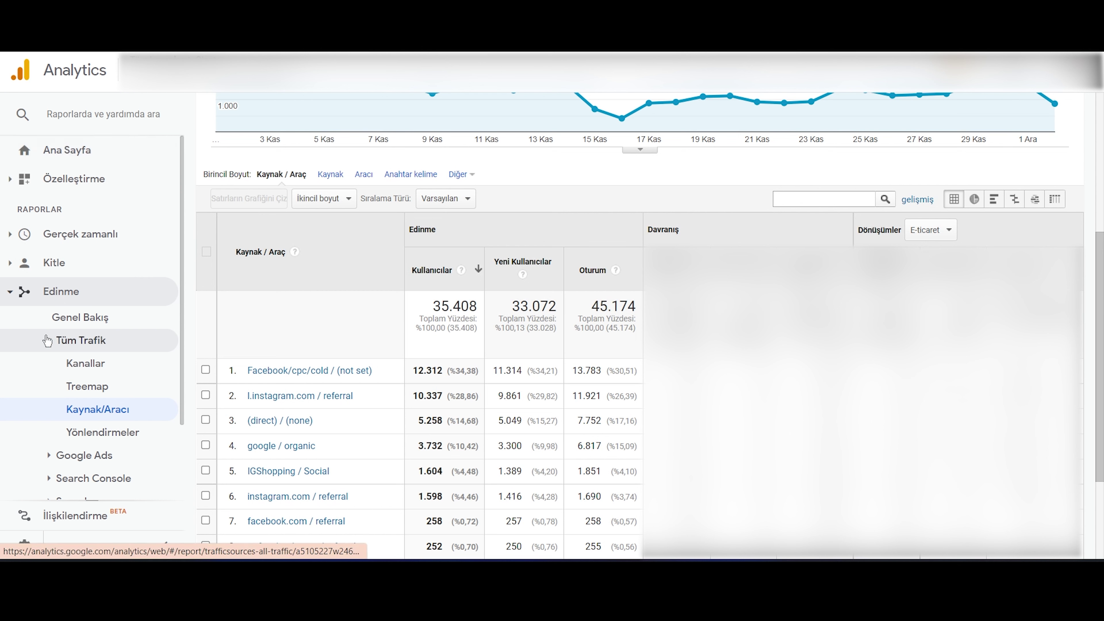
In Google Analytics, locate the Kaynak/Aracı report under Edinme > Tüm Trafik and examine its traffic sources
{"action": "left_click", "coordinate": [59, 341]}
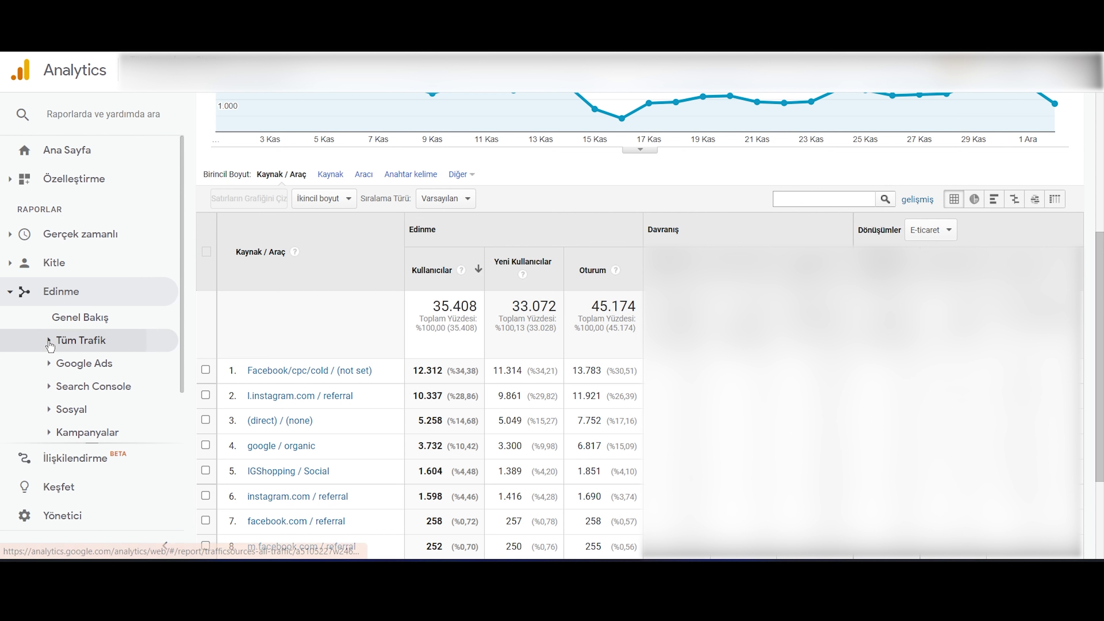
{"action": "left_click", "coordinate": [11, 293]}
{"action": "left_click", "coordinate": [11, 292]}
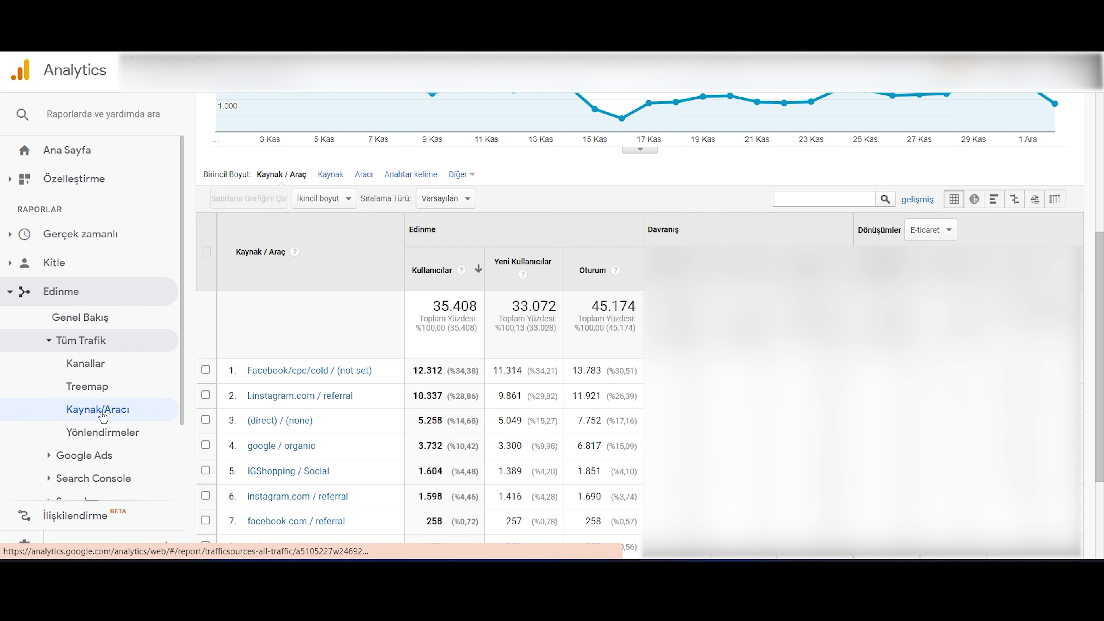
{"action": "scroll", "coordinate": [344, 322], "scroll_direction": "down", "scroll_amount": 3}
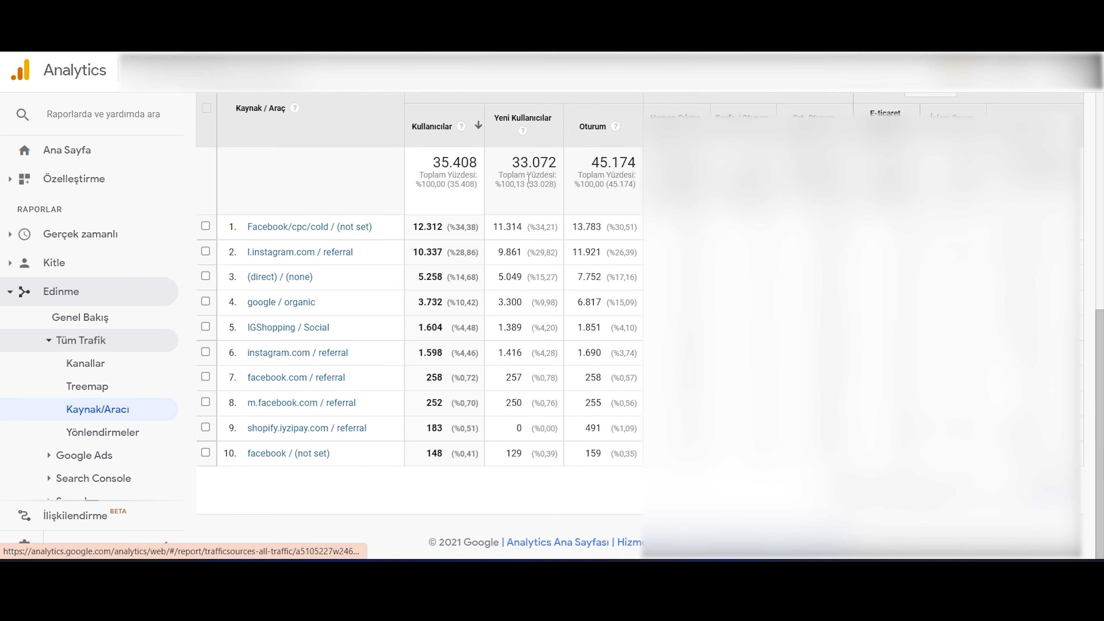
{"action": "scroll", "coordinate": [487, 340], "scroll_direction": "up", "scroll_amount": 3}
Add Kampanya from the Reklamcılık group as the secondary dimension of the Kaynak/Araç table
{"action": "scroll", "coordinate": [485, 335], "scroll_direction": "down", "scroll_amount": 2}
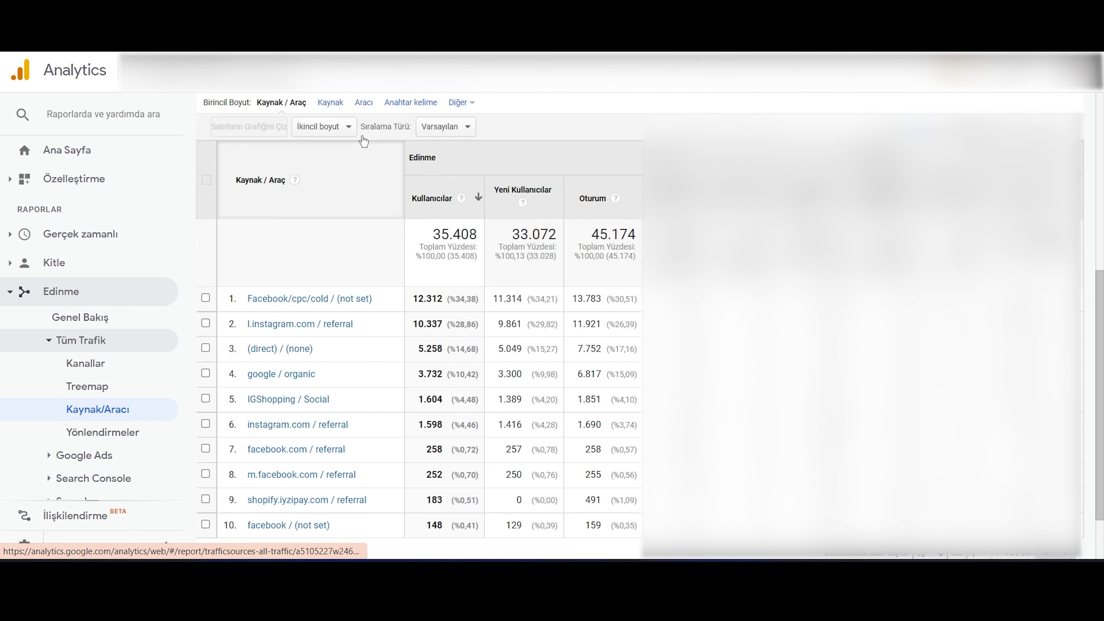
{"action": "left_click", "coordinate": [345, 136]}
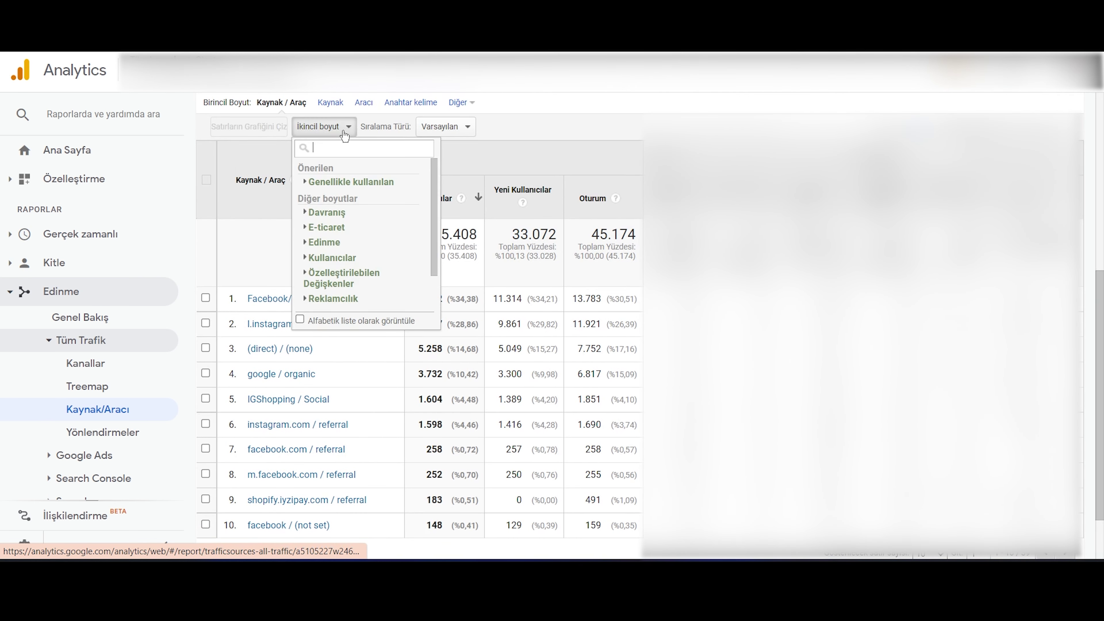
{"action": "scroll", "coordinate": [330, 283], "scroll_direction": "down", "scroll_amount": 2}
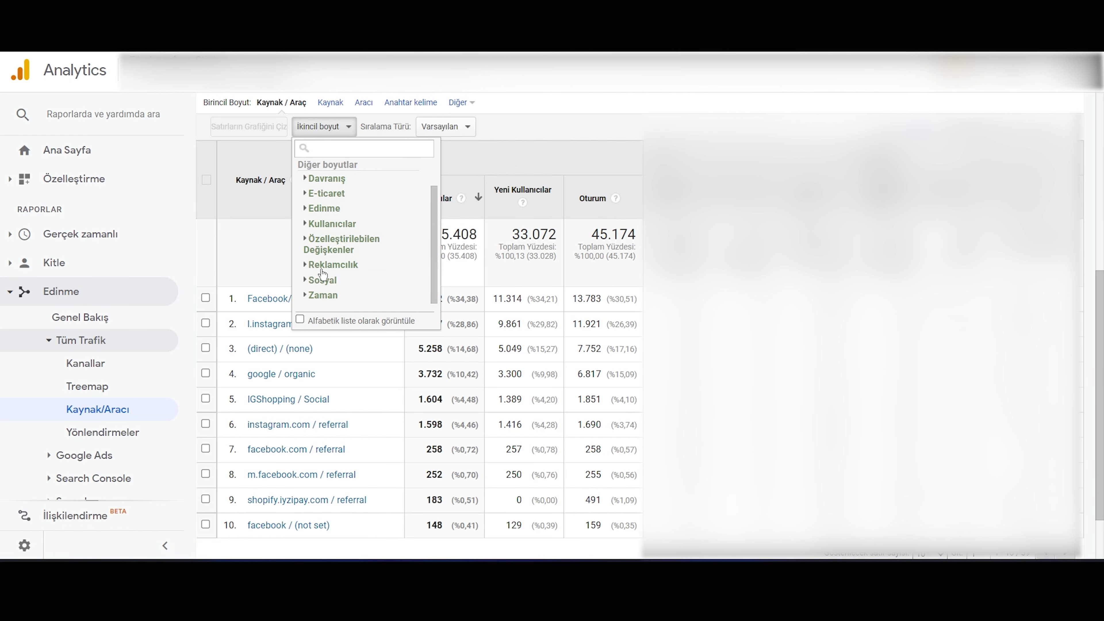
{"action": "left_click", "coordinate": [349, 129]}
{"action": "left_click", "coordinate": [349, 129]}
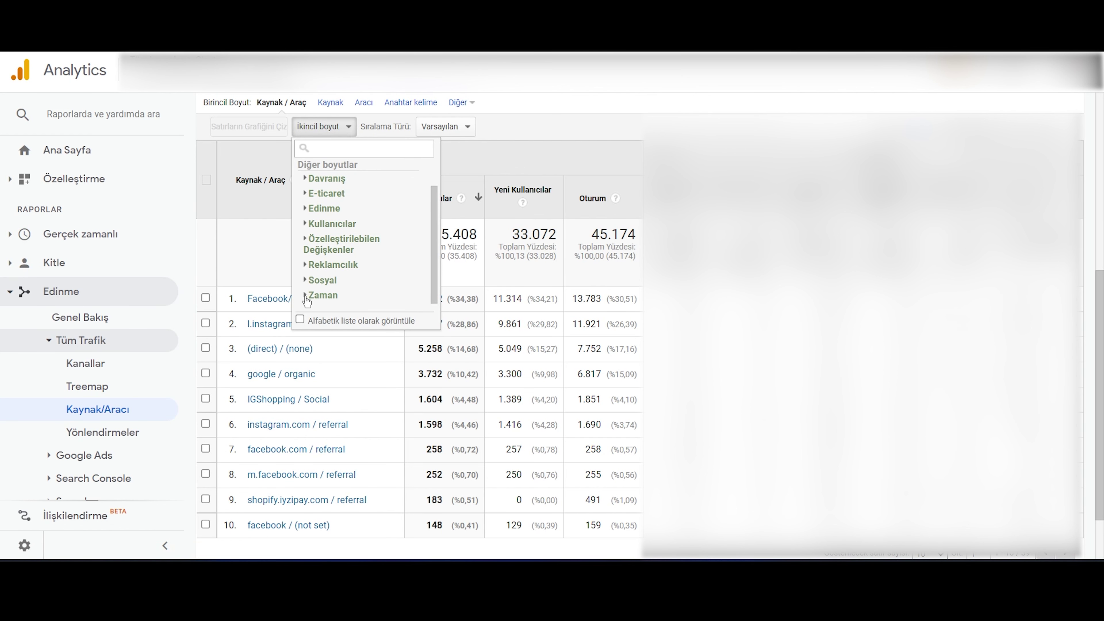
{"action": "left_click", "coordinate": [313, 264]}
{"action": "scroll", "coordinate": [371, 265], "scroll_direction": "down", "scroll_amount": 3}
{"action": "scroll", "coordinate": [371, 265], "scroll_direction": "down", "scroll_amount": 5}
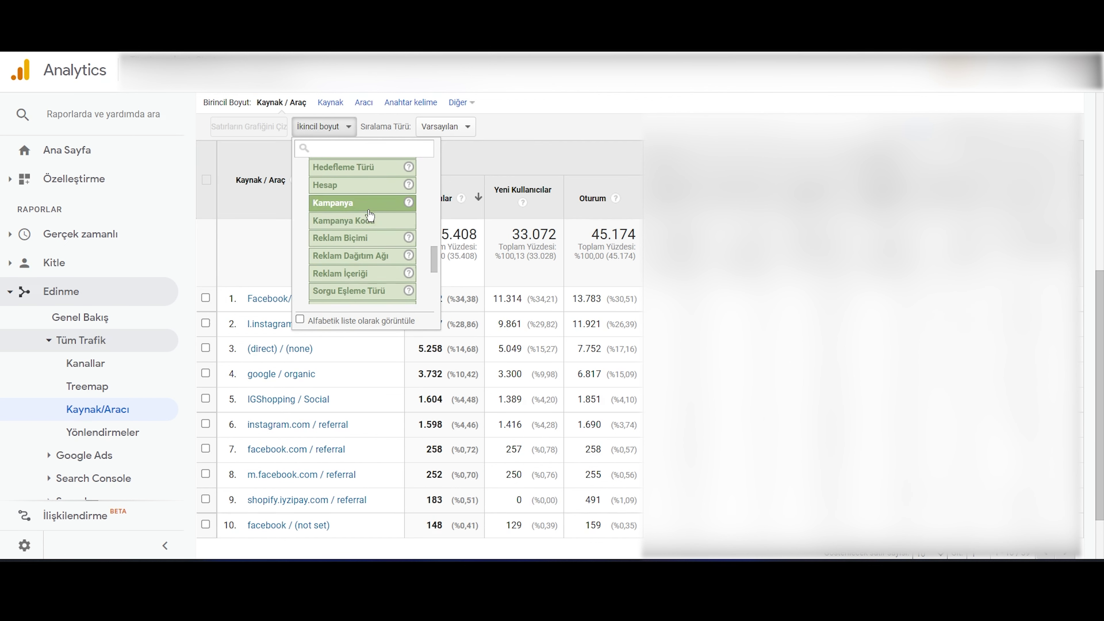
{"action": "left_click", "coordinate": [372, 203]}
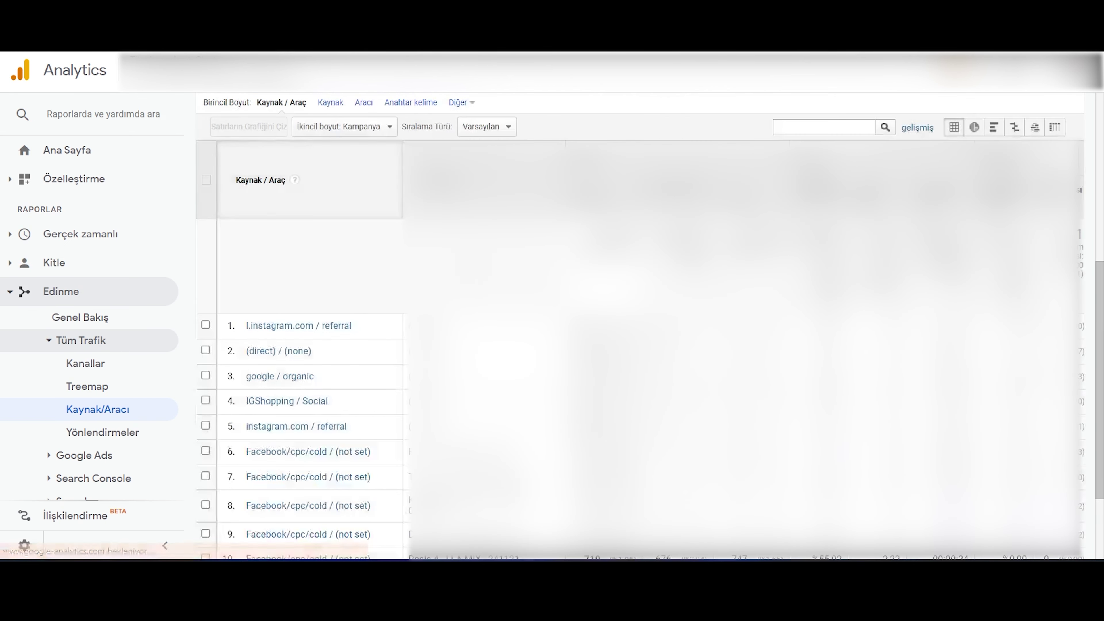
Examine the campaign names and metrics beside each source, including the Facebook/cpc/cold rows, across the full width of the table
{"action": "scroll", "coordinate": [552, 305], "scroll_direction": "down", "scroll_amount": 3}
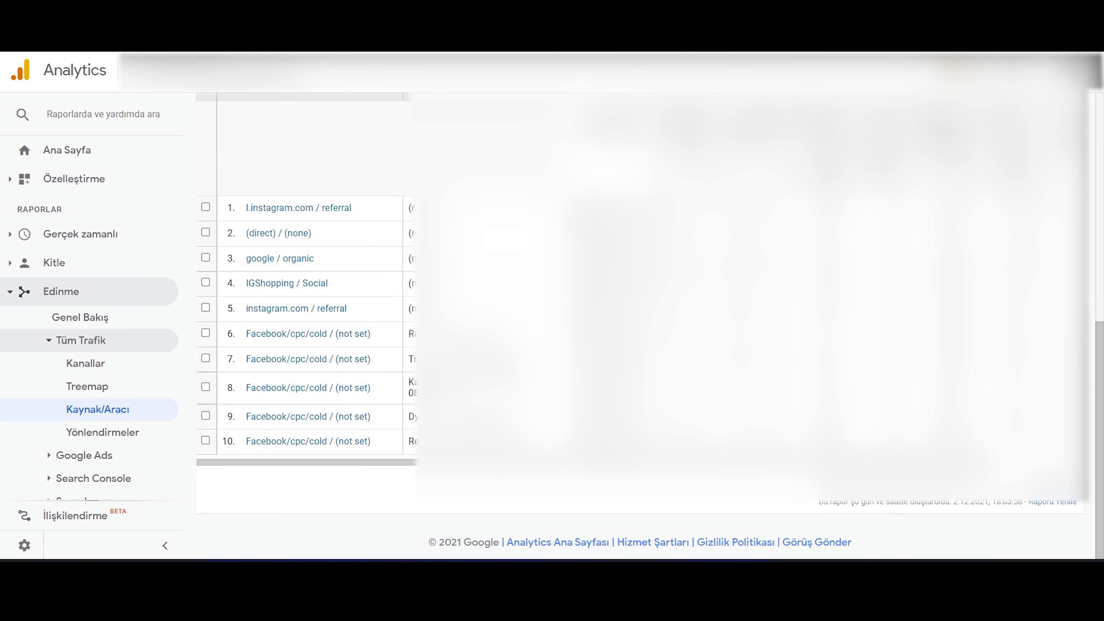
{"action": "left_click_drag", "start_coordinate": [513, 456], "coordinate": [413, 333]}
{"action": "left_click", "coordinate": [435, 339]}
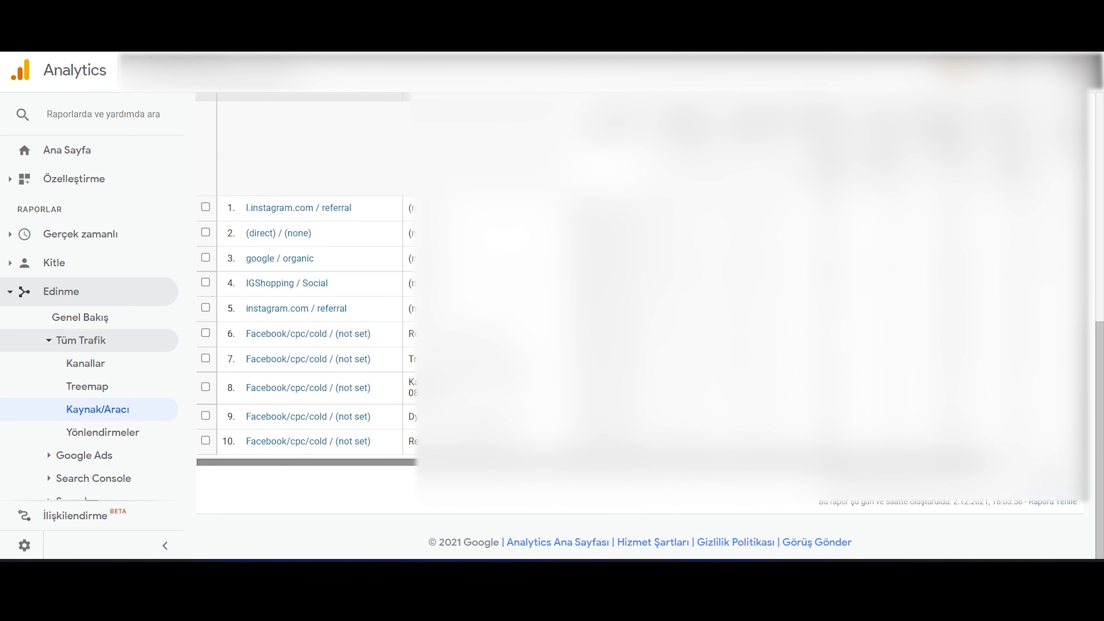
{"action": "scroll", "coordinate": [305, 462], "scroll_direction": "right", "scroll_amount": 2}
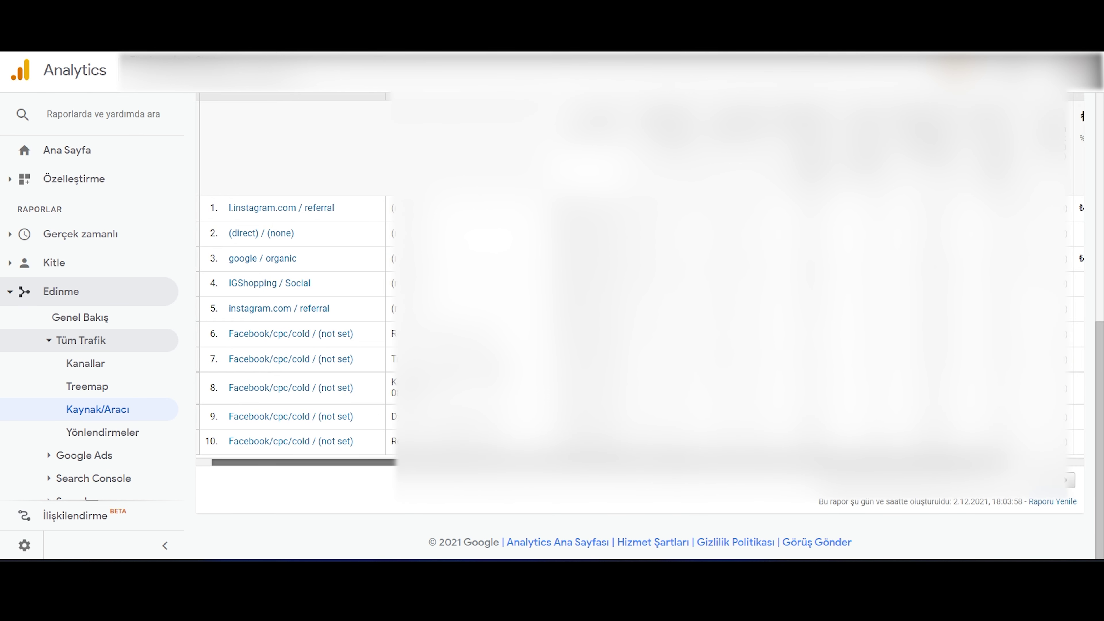
{"action": "scroll", "coordinate": [287, 330], "scroll_direction": "left", "scroll_amount": 2}
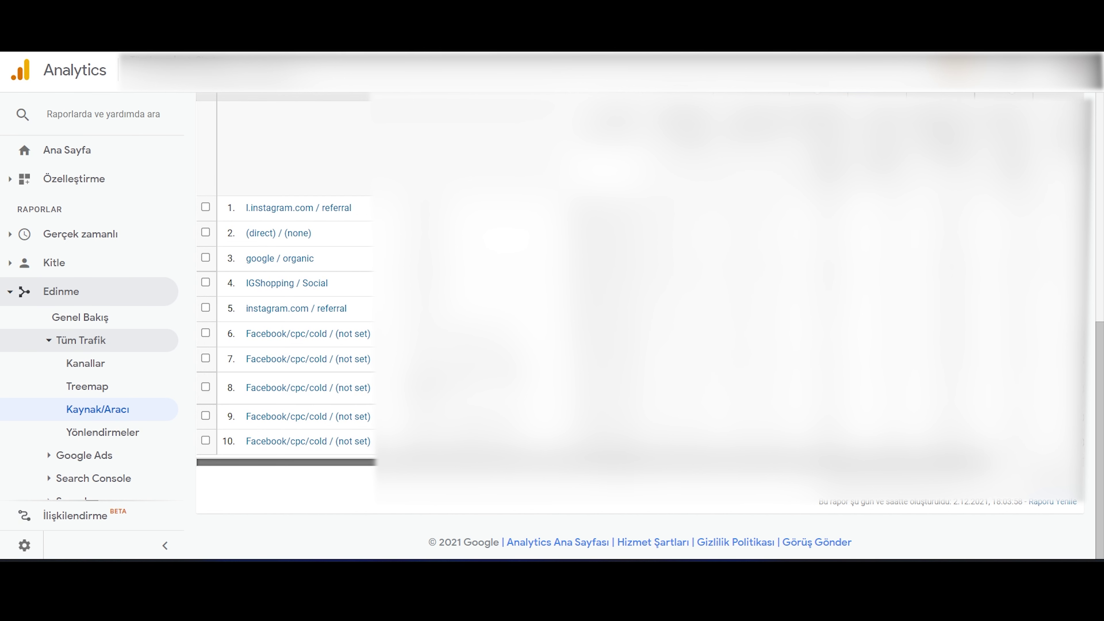
{"action": "scroll", "coordinate": [281, 279], "scroll_direction": "right", "scroll_amount": 3}
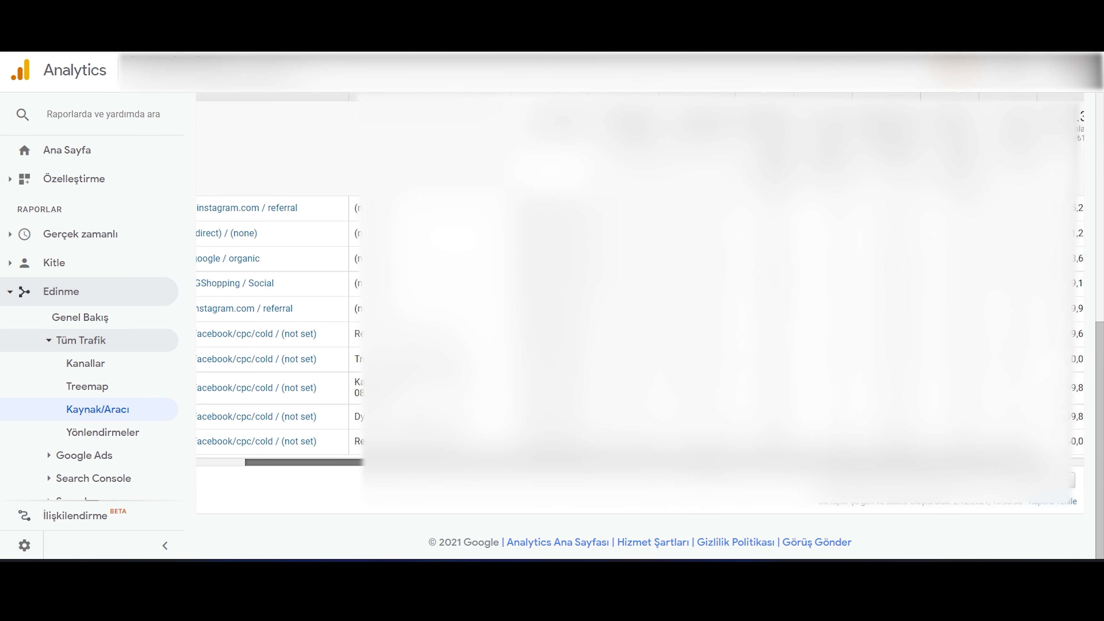
{"action": "scroll", "coordinate": [261, 326], "scroll_direction": "left", "scroll_amount": 3}
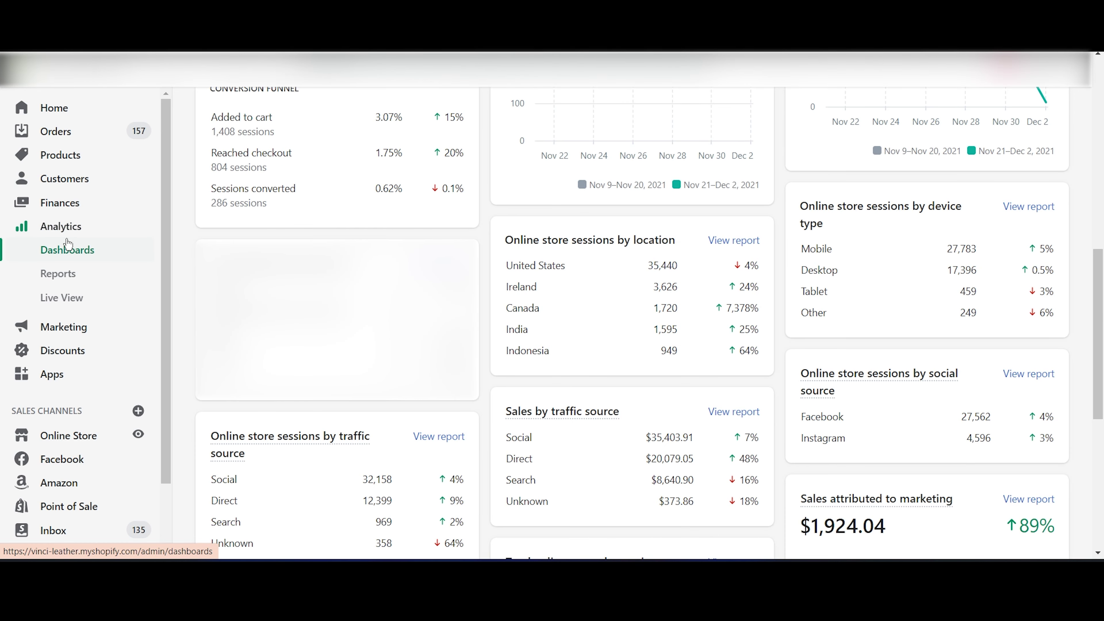
Switch to the Shopify dashboard, open the sales by product report and find the UTM campaign fields among its column options
{"action": "mouse_move", "coordinate": [218, 259]}
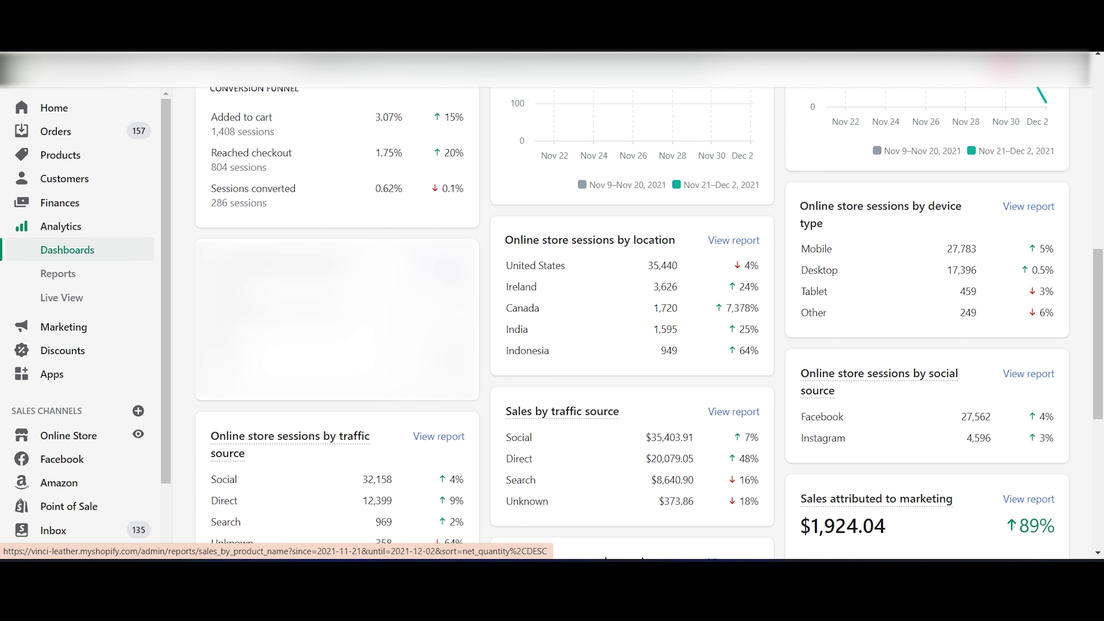
{"action": "left_click", "coordinate": [439, 263]}
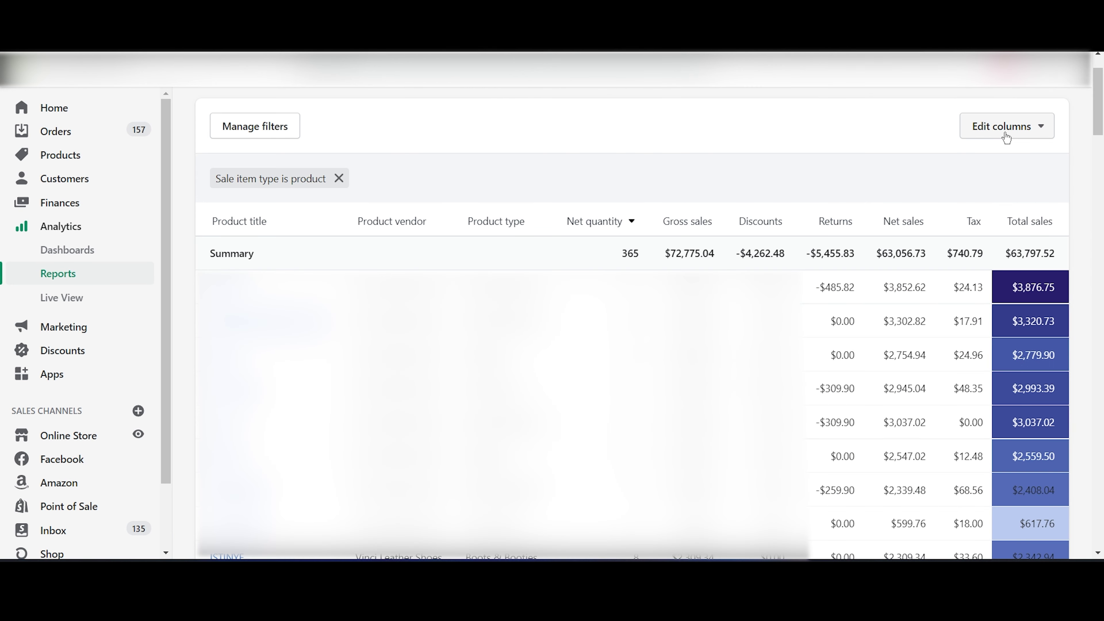
{"action": "left_click", "coordinate": [1017, 131]}
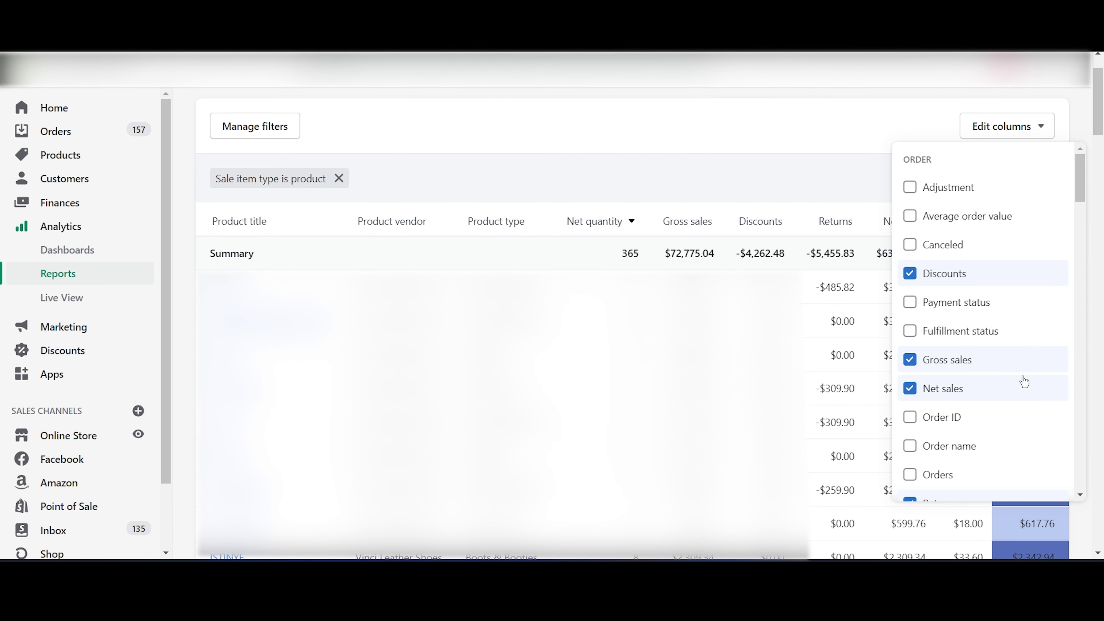
{"action": "scroll", "coordinate": [1027, 322], "scroll_direction": "down", "scroll_amount": 1}
{"action": "scroll", "coordinate": [1027, 321], "scroll_direction": "down", "scroll_amount": 15}
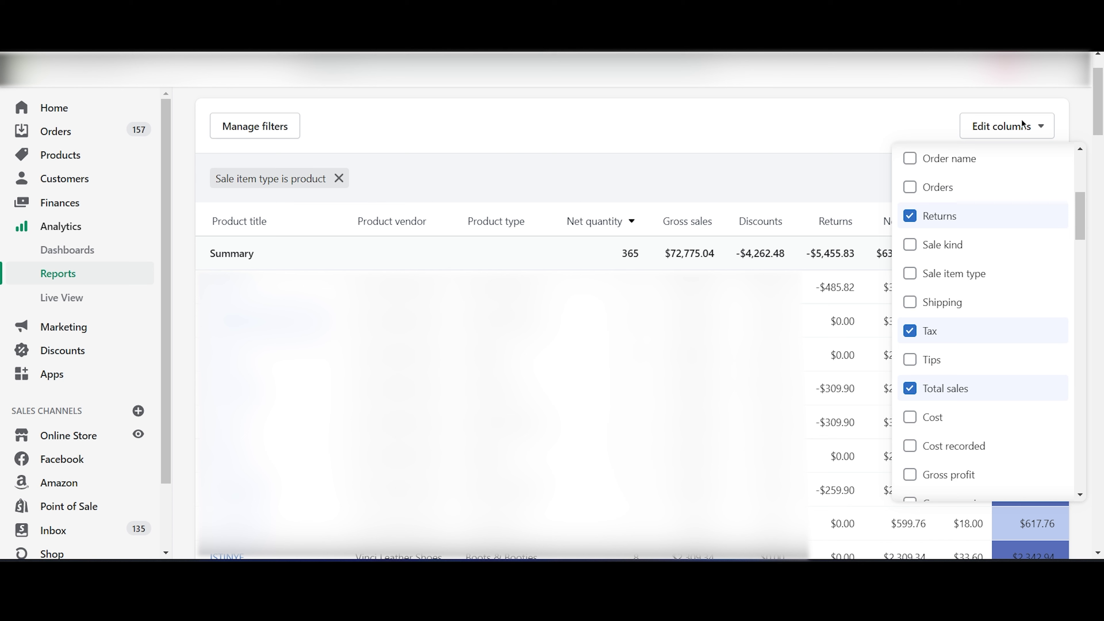
{"action": "scroll", "coordinate": [983, 410], "scroll_direction": "down", "scroll_amount": 5}
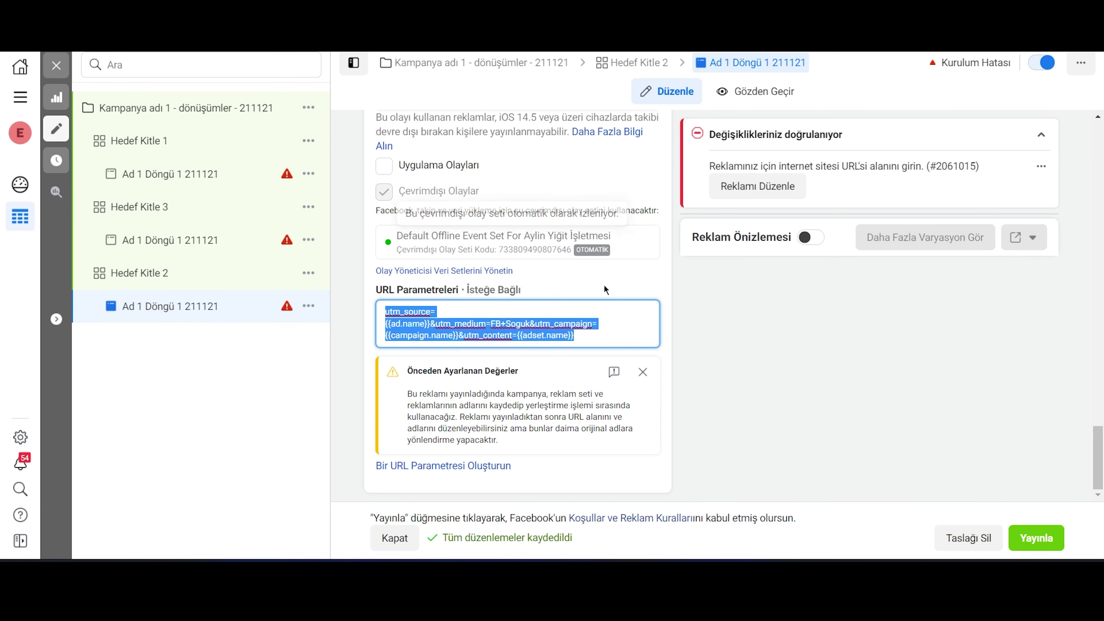
Return to the Facebook ad and review the utm_source and utm_medium values in its URL parameters
{"action": "left_click", "coordinate": [502, 324]}
{"action": "left_click_drag", "start_coordinate": [429, 323], "coordinate": [402, 328]}
{"action": "left_click", "coordinate": [402, 328]}
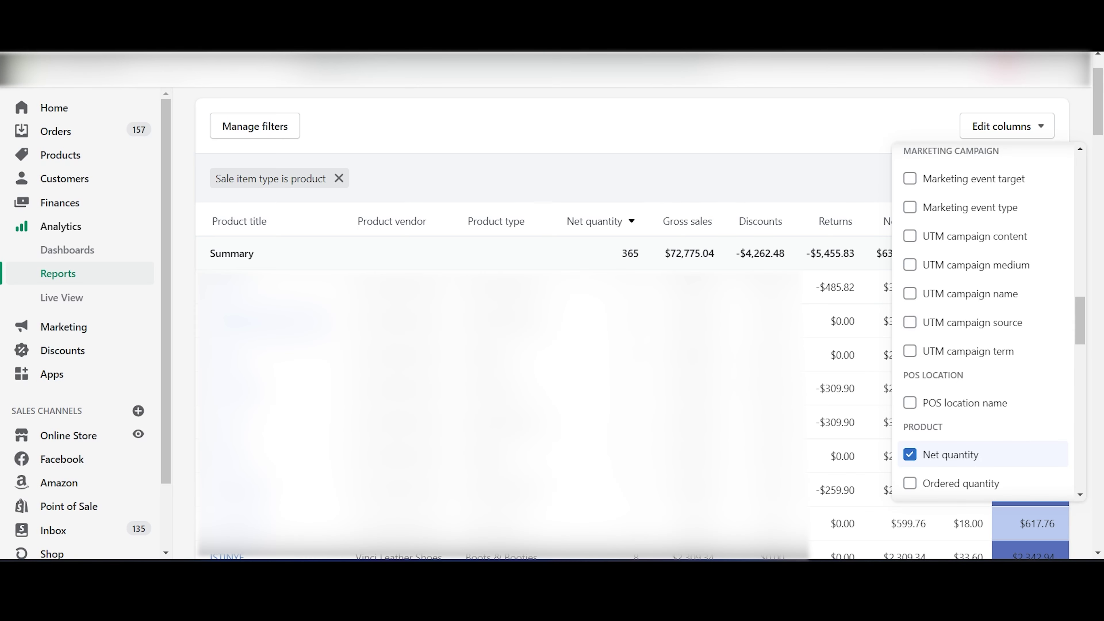
In the Shopify sales report, select the UTM campaign content, medium, name and source columns
{"action": "left_click", "coordinate": [968, 243]}
{"action": "left_click", "coordinate": [964, 266]}
{"action": "left_click", "coordinate": [963, 294]}
{"action": "left_click", "coordinate": [961, 330]}
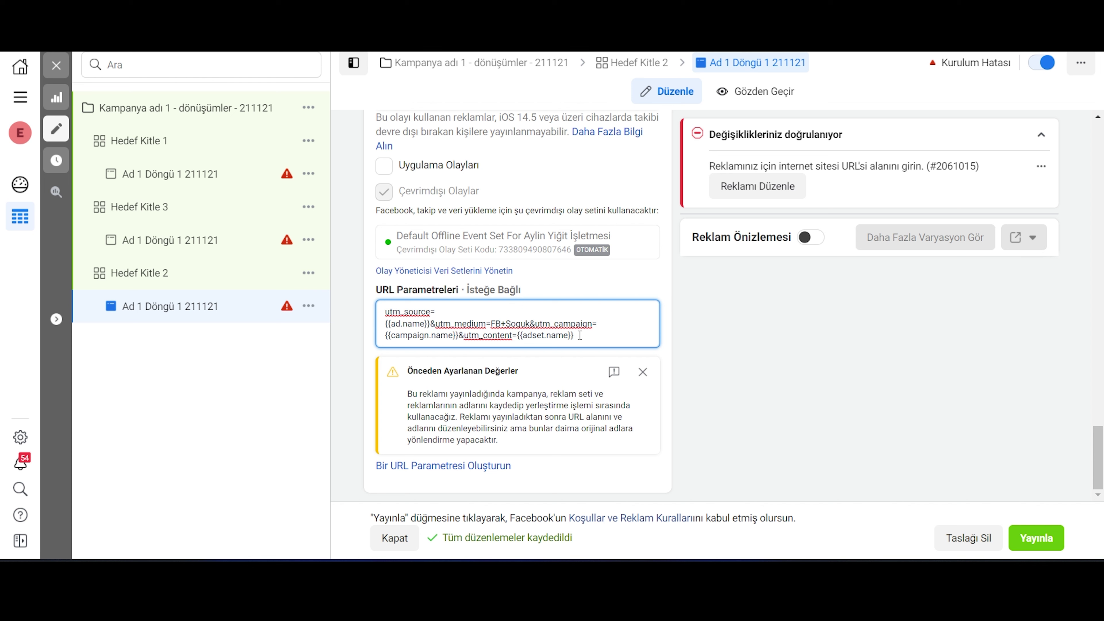
Back in the Facebook ad, delete the entire URL parameter string
{"action": "triple_click", "coordinate": [573, 335]}
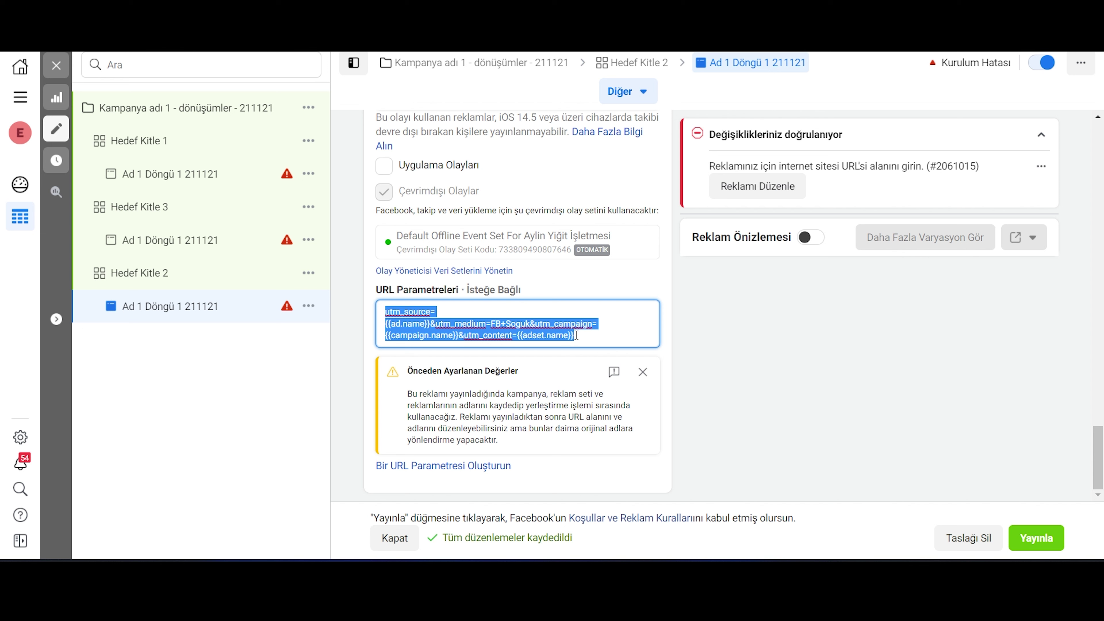
{"action": "left_click", "coordinate": [577, 335]}
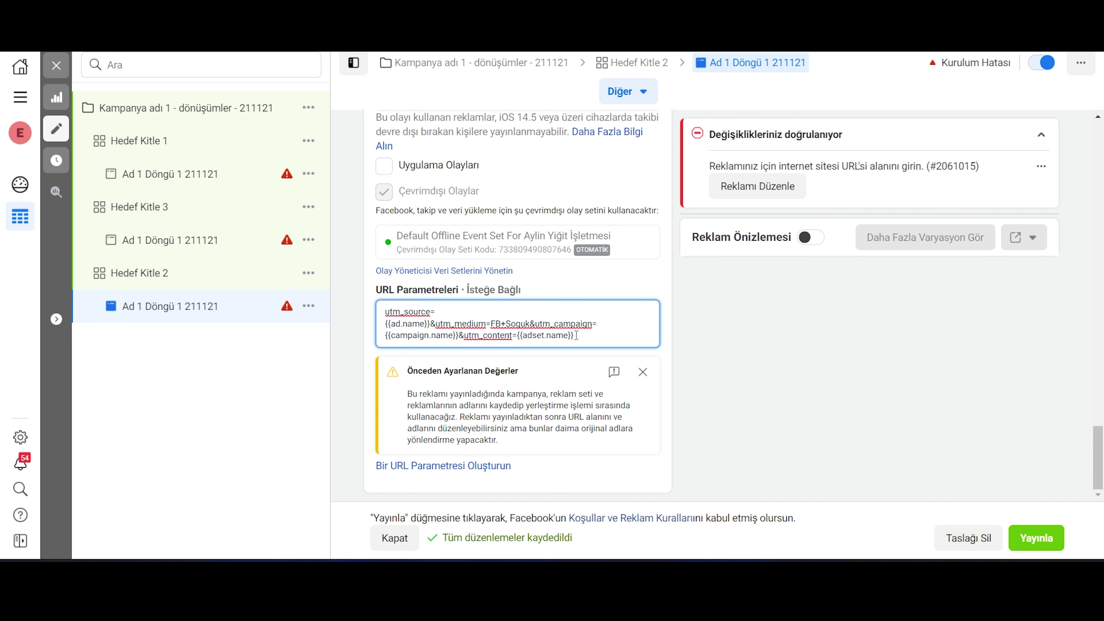
{"action": "key", "text": "ctrl+a"}
{"action": "key", "text": "BackSpace"}
{"action": "left_click", "coordinate": [661, 379]}
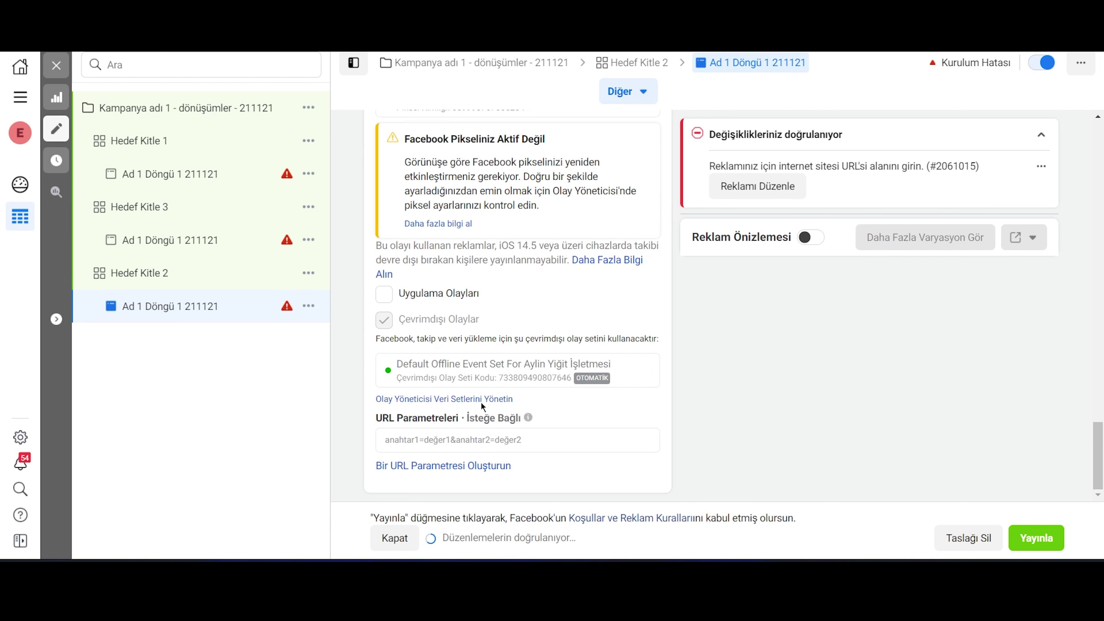
Open the URL parameter builder and view the dynamic parameter options for Kampanya Kaynağı and Kampanya Adı
{"action": "left_click", "coordinate": [470, 466]}
{"action": "left_click", "coordinate": [508, 206]}
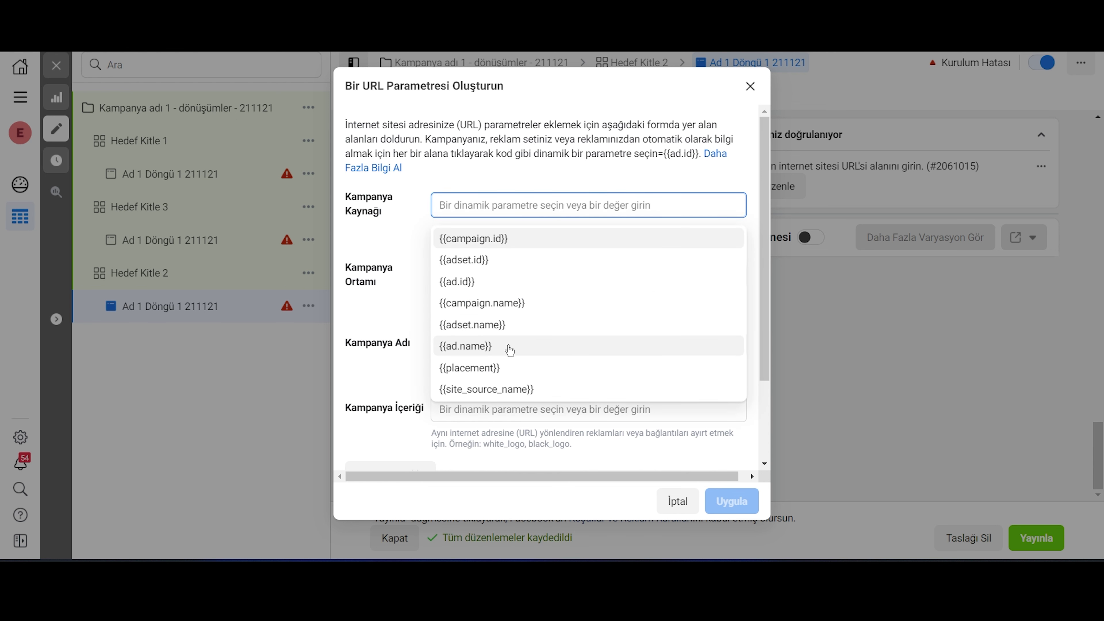
{"action": "left_click", "coordinate": [408, 245]}
{"action": "left_click", "coordinate": [475, 348]}
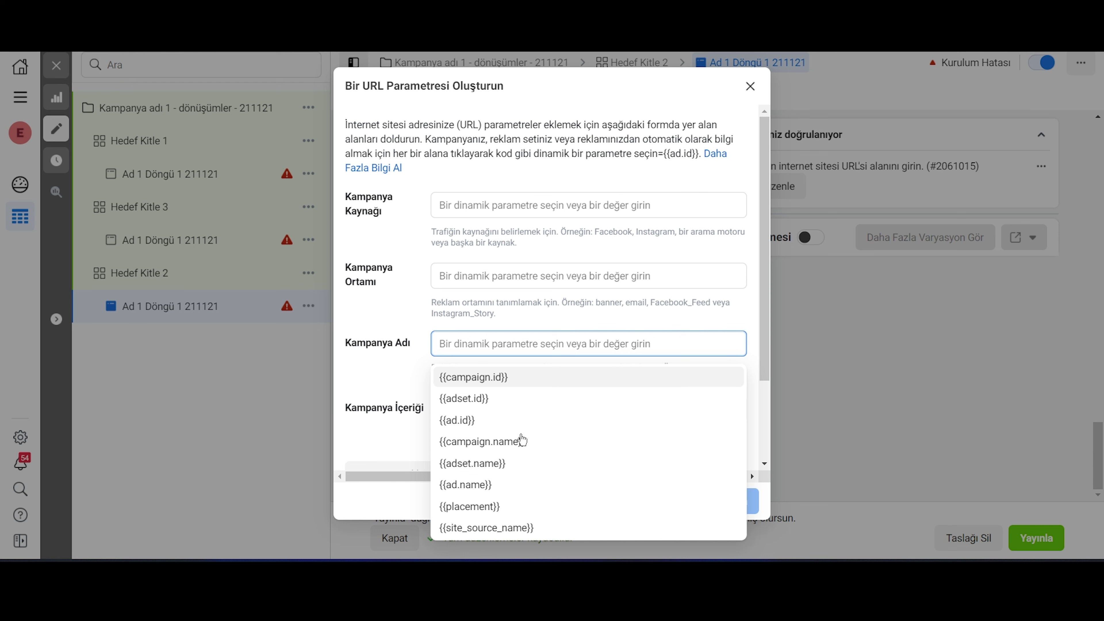
{"action": "left_click", "coordinate": [393, 304]}
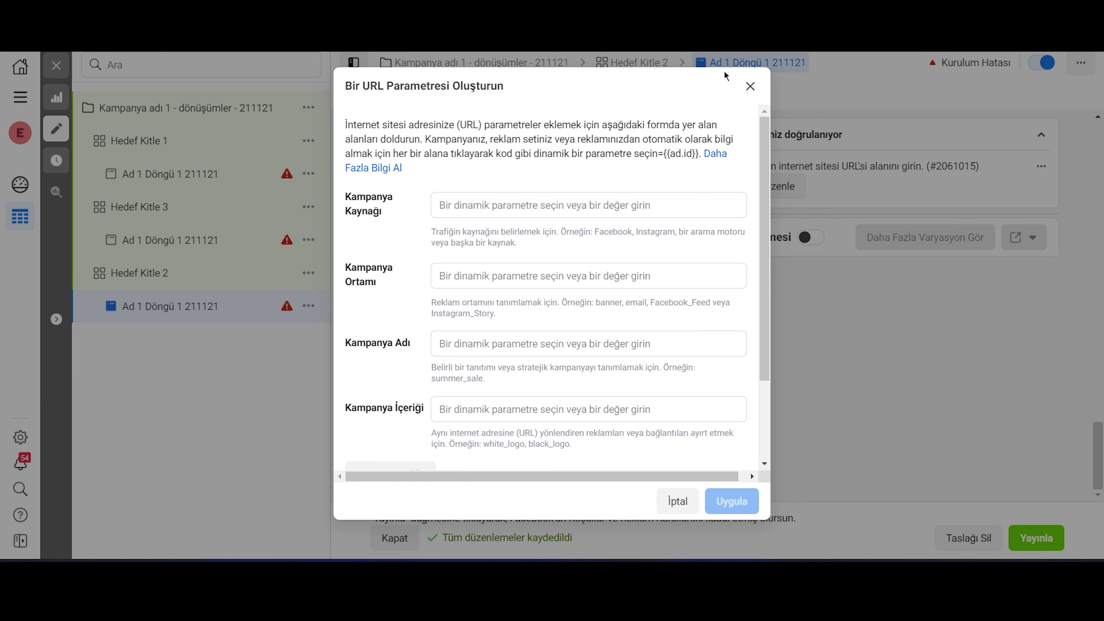